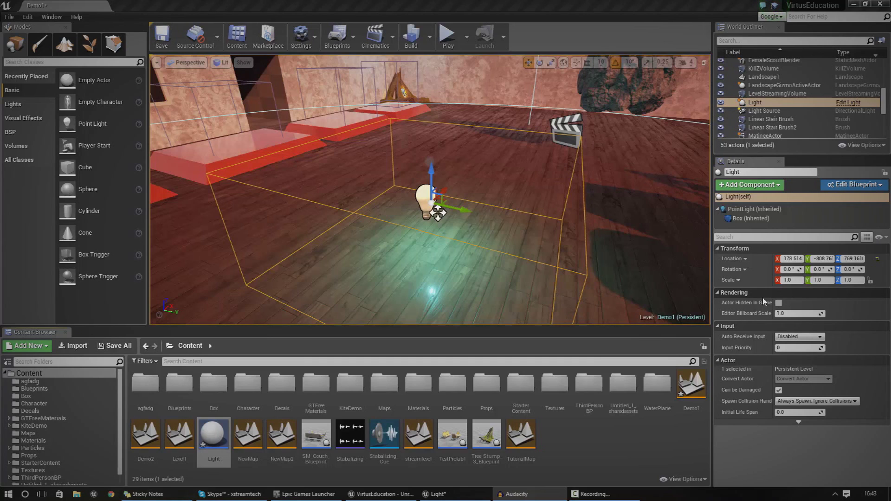
Step: Play-test the level by running the character to the placed light and its surrounding box, and end the play session
mouse_move(773, 223)
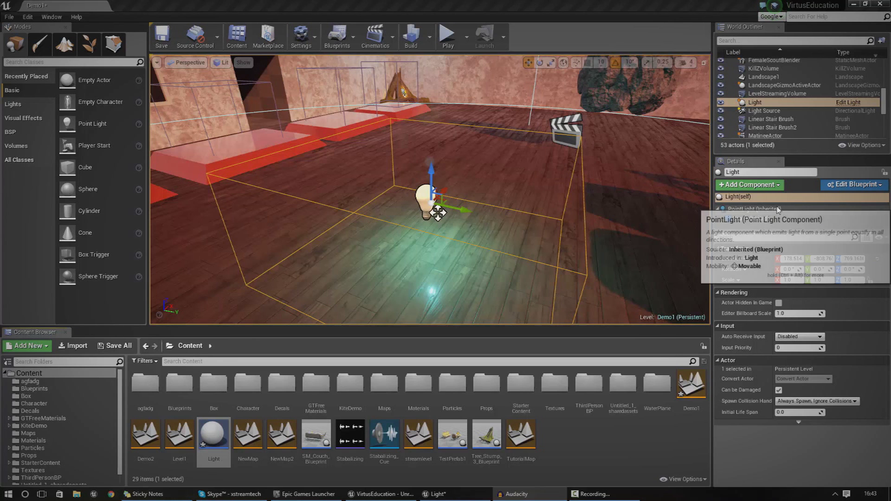
key("s")
mouse_move(410, 185)
right_mouse_down()
mouse_move(397, 186)
mouse_move(409, 186)
right_mouse_up()
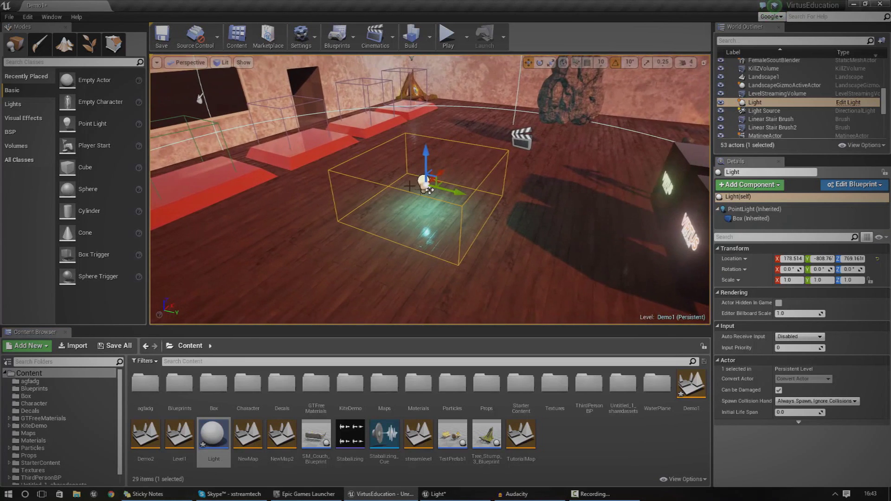
left_click(447, 36)
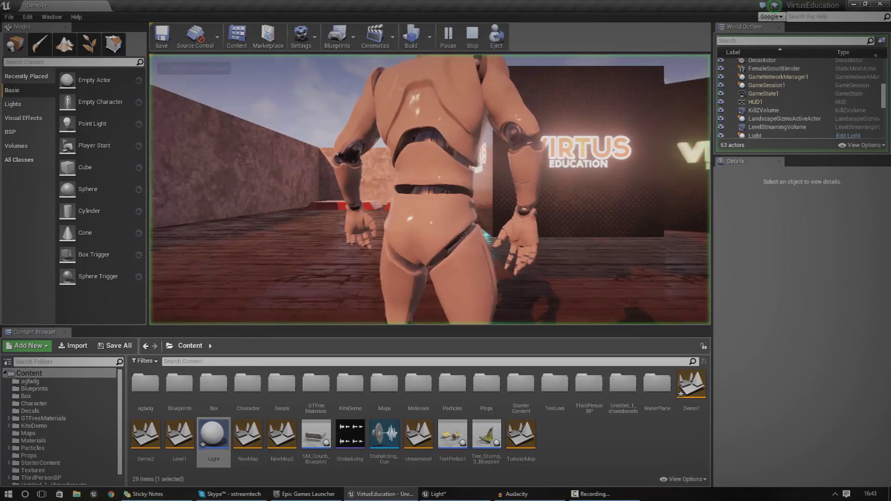
key("w")
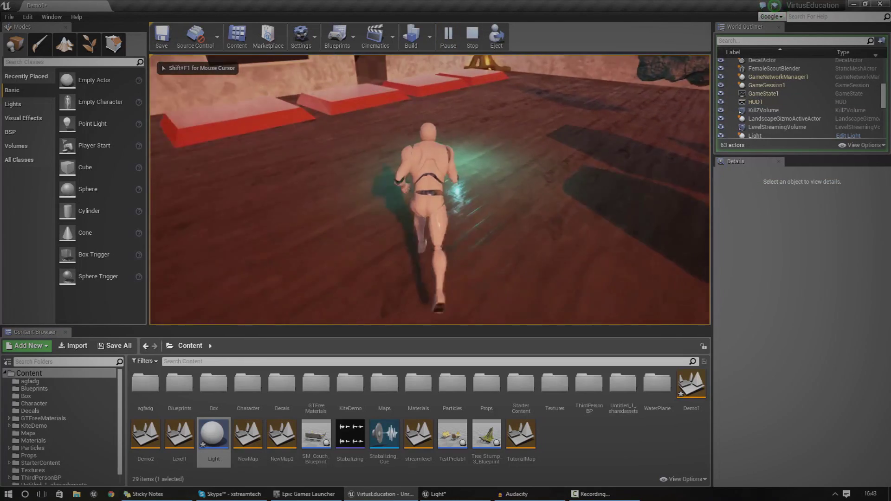
key("a")
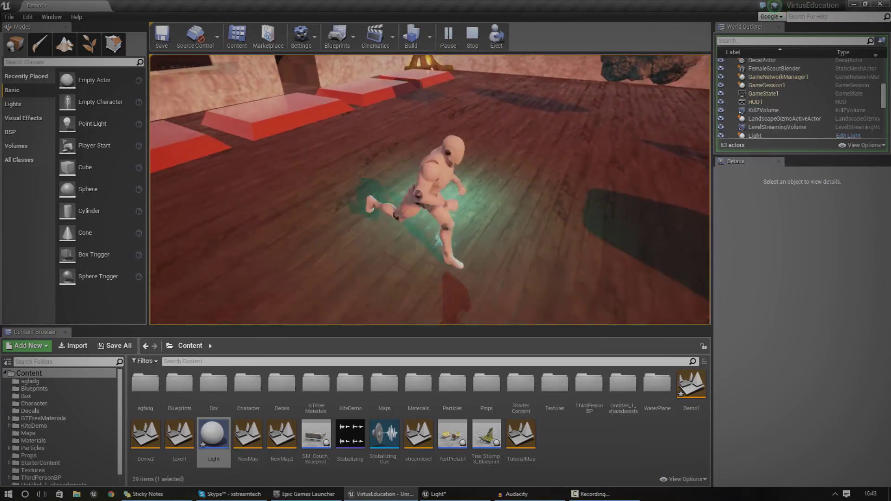
key("Escape")
Step: Place two more instances of the Light blueprint on the open wooden floor of the level
key("s")
mouse_move(353, 223)
right_mouse_down()
mouse_move(386, 218)
mouse_move(388, 230)
mouse_move(328, 230)
mouse_move(364, 232)
right_mouse_up()
right_click_drag(427, 208, 437, 211)
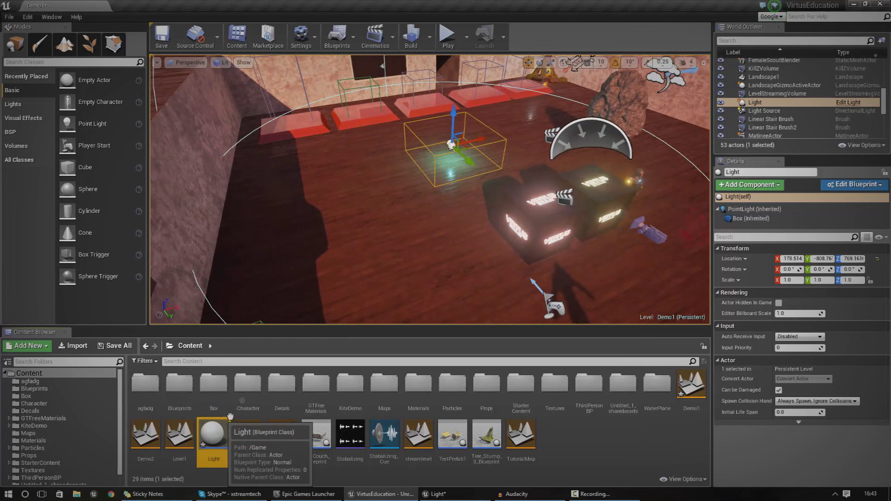
left_click_drag(229, 416, 326, 173)
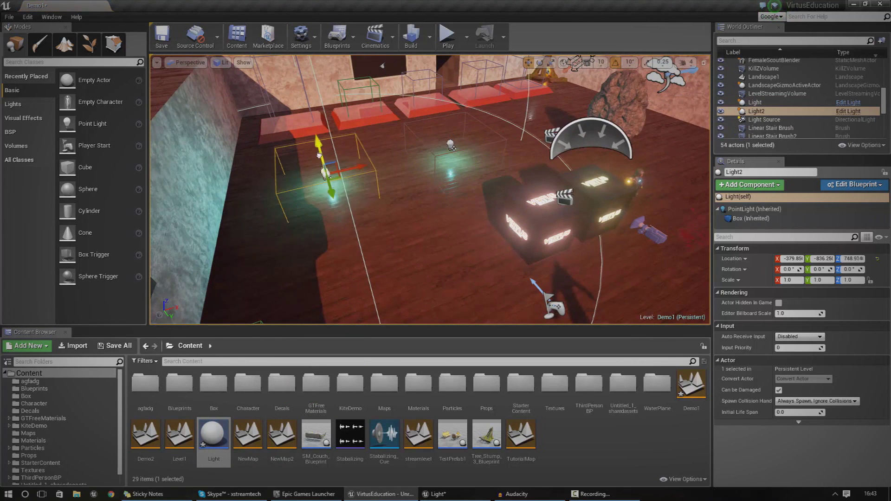
left_click_drag(218, 430, 406, 264)
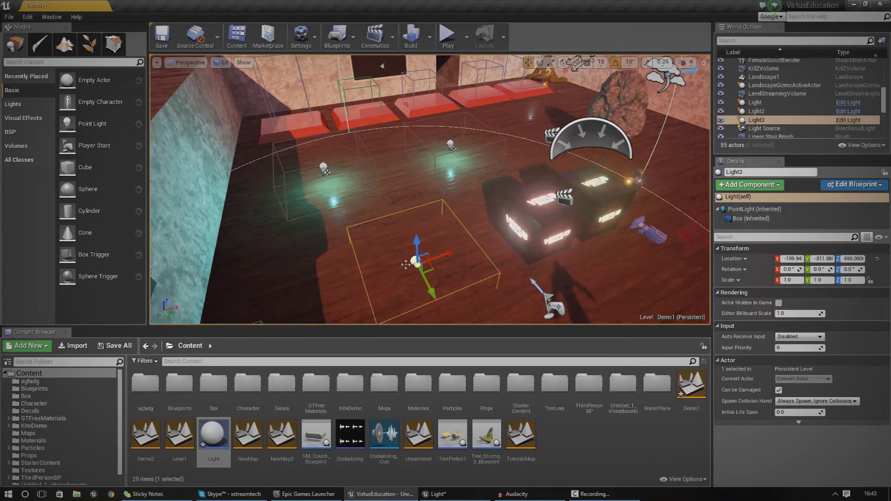
Step: Play-test the level by running and jumping the character through the three placed lights, and end the play session
left_click(447, 38)
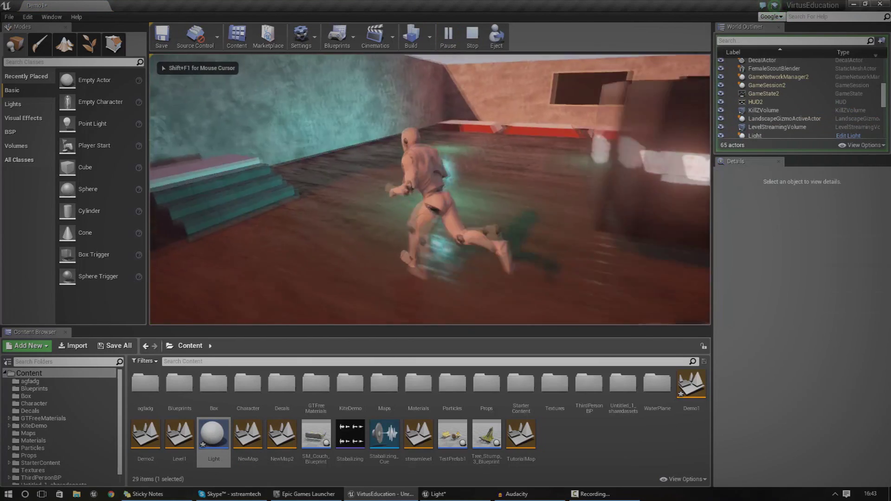
key("w")
key("space")
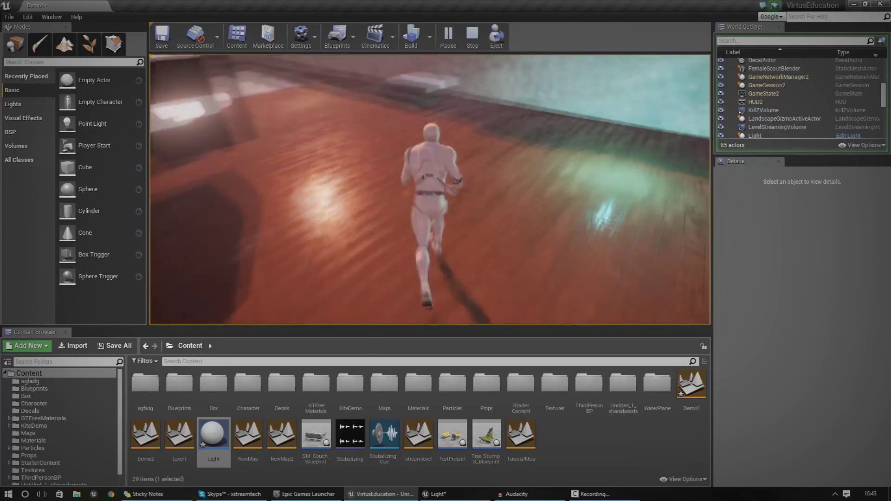
key("Escape")
Step: Open the Light blueprint and examine its PointLight and Box components
right_click_drag(565, 217, 594, 218)
right_click_drag(429, 190, 429, 190)
double_click(214, 434)
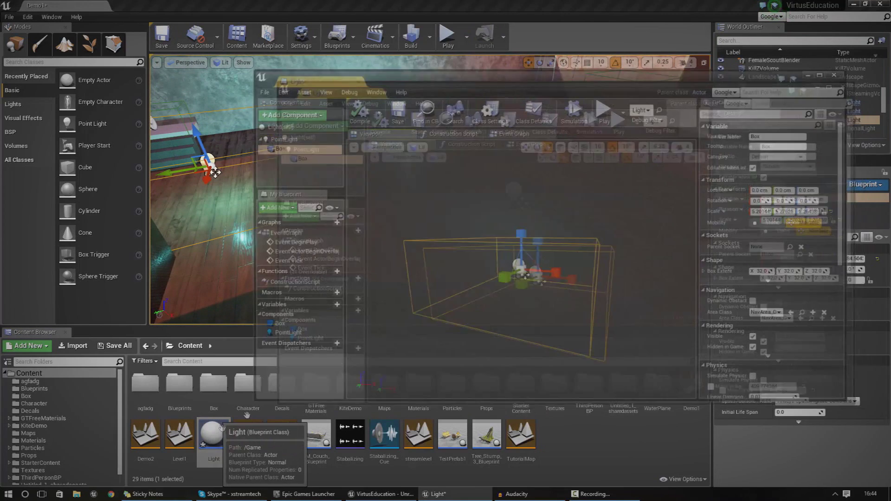
mouse_move(546, 229)
right_mouse_down()
mouse_move(609, 260)
mouse_move(550, 227)
right_mouse_up()
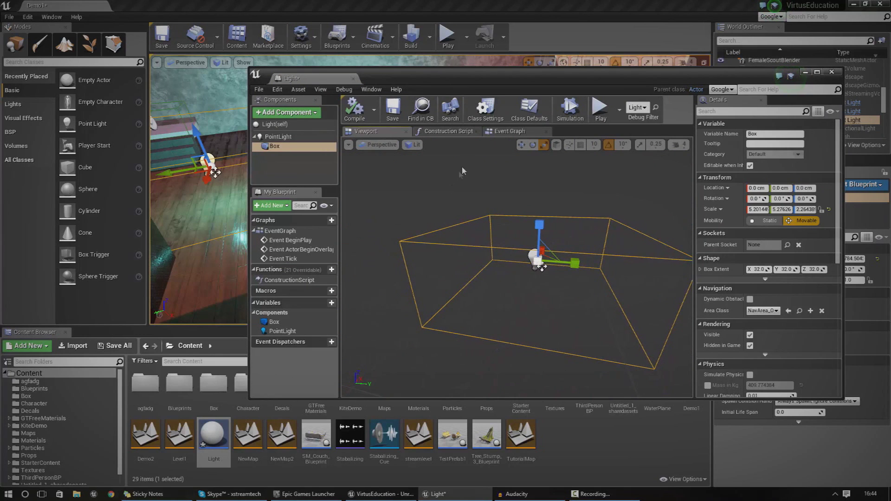
left_click_drag(521, 78, 559, 63)
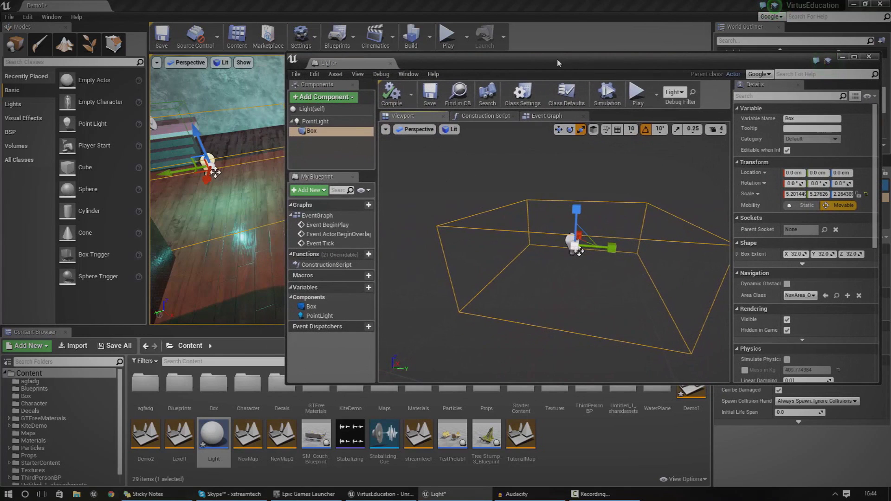
left_click(324, 131)
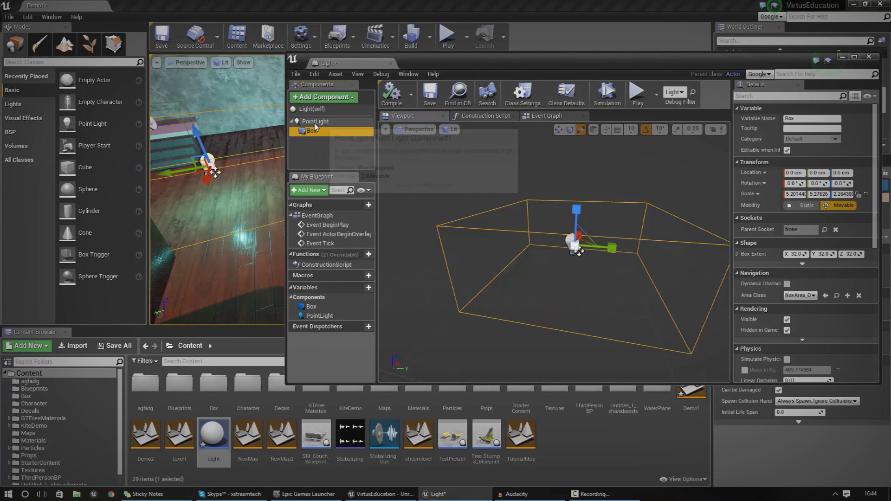
left_click(317, 121)
left_click(318, 130)
left_click(318, 122)
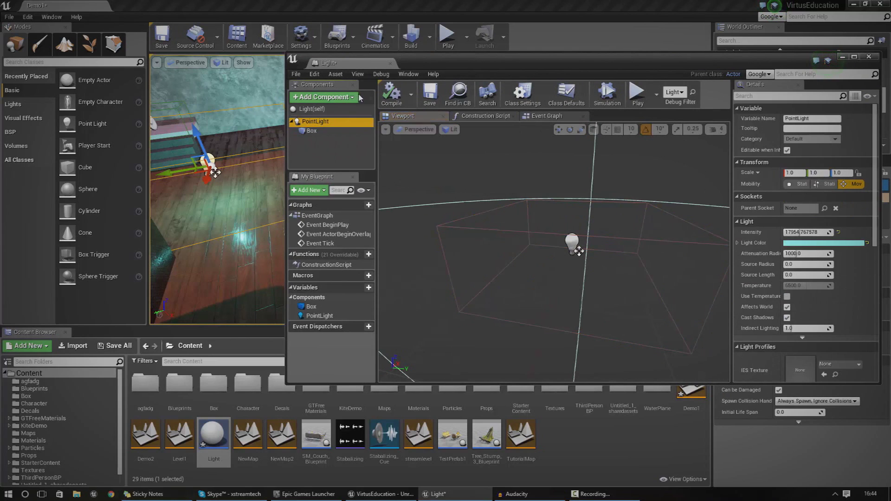
Step: Review the Event Graph's ActorBeginOverlap event, Toggle Visibility node and Point Light reference, and close the Light blueprint
left_click(548, 116)
scroll(489, 211, "up", 4)
left_click(492, 230)
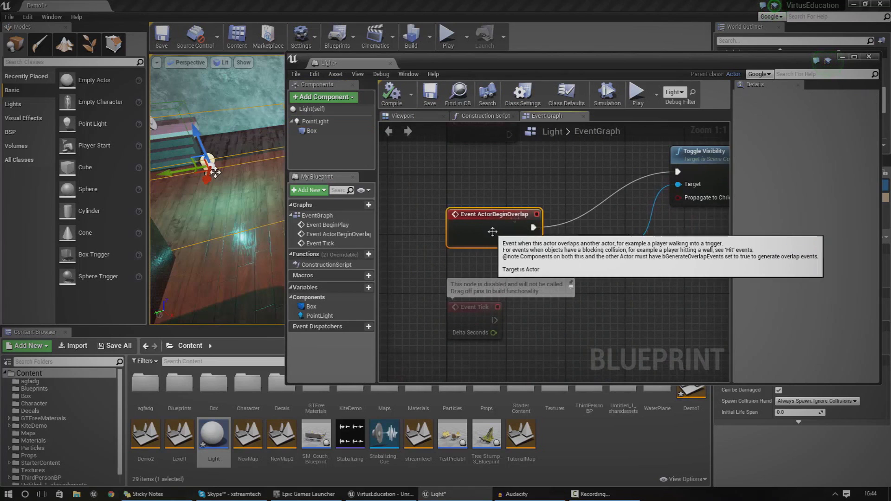
right_click_drag(586, 194, 483, 230)
left_click(616, 209)
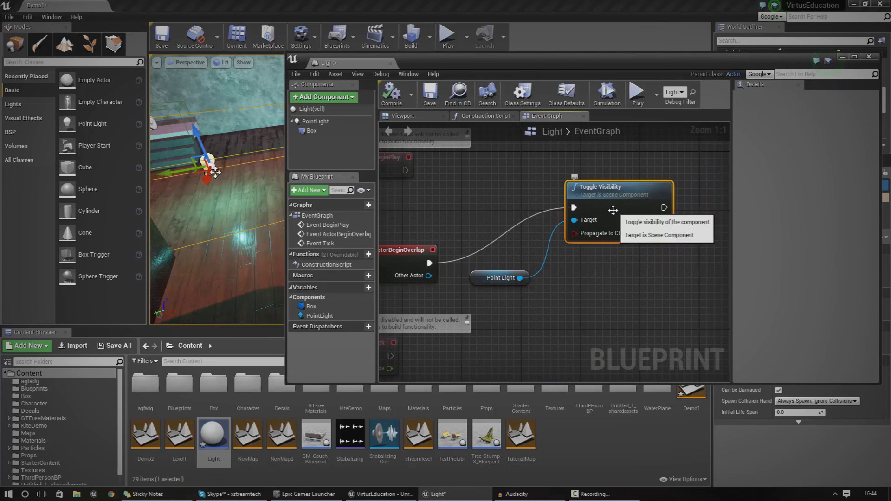
left_click(473, 277)
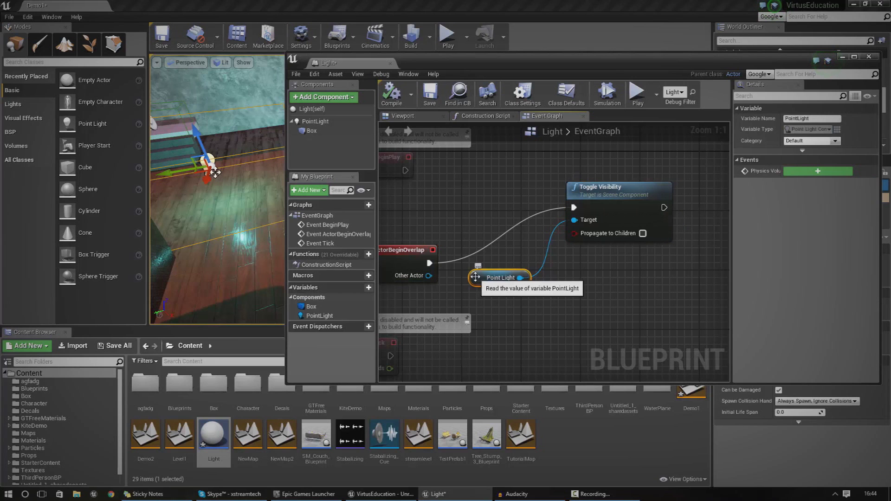
right_click_drag(514, 246, 513, 266)
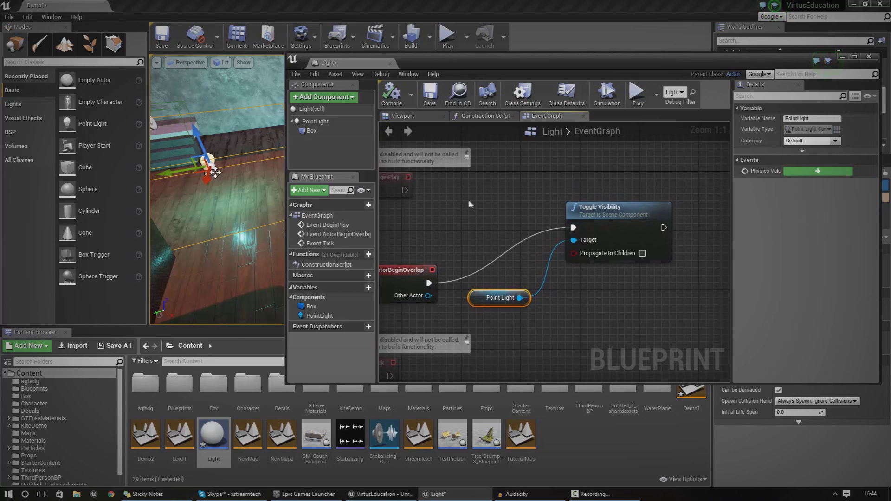
left_click(468, 202)
left_click(391, 63)
Step: Delete all three Light blueprint instances from the level
right_click_drag(541, 162, 483, 167)
key("Delete")
left_click(551, 162)
key("Delete")
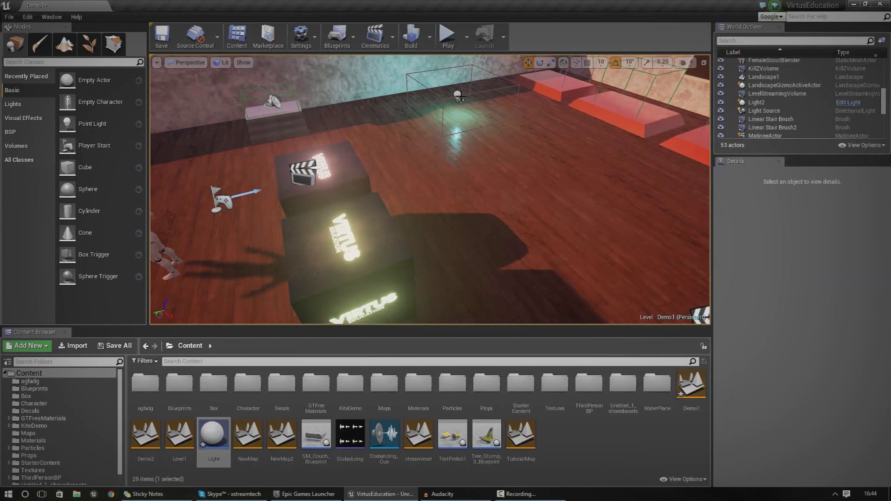
left_click(458, 96)
key("Delete")
Step: Delete the Light blueprint asset from the Content folder and confirm the deletion
right_click(222, 438)
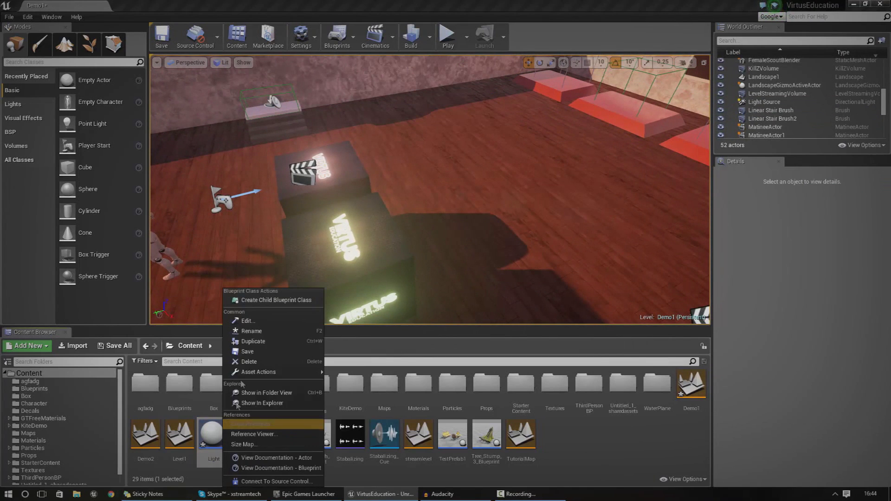
left_click(255, 360)
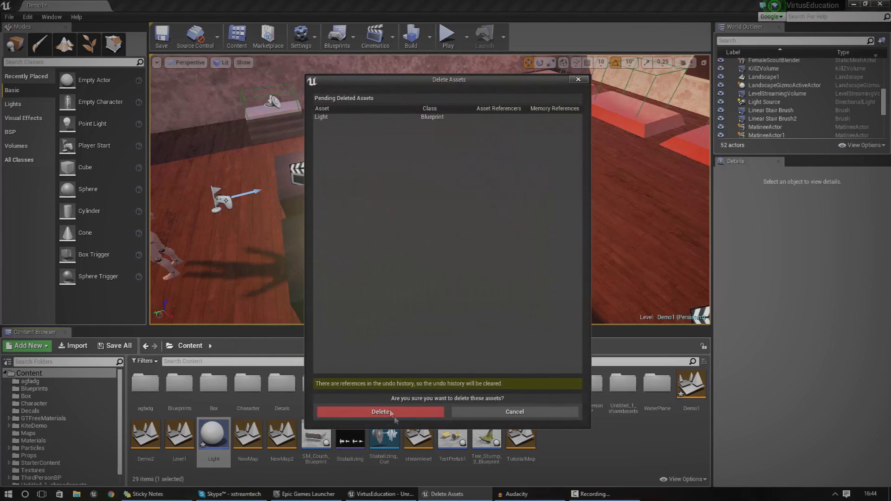
left_click(393, 415)
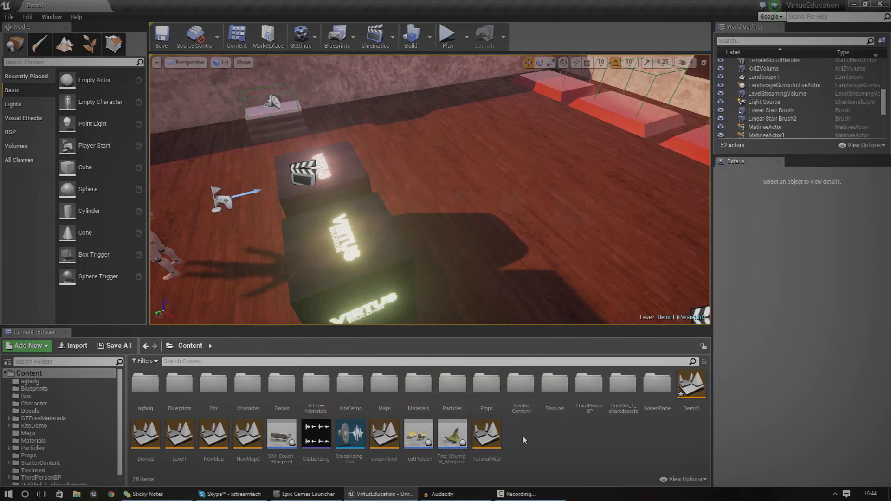
Step: Create a new Blueprint Class in the Content folder with Actor as parent class and name it ToggleLight
right_click(524, 438)
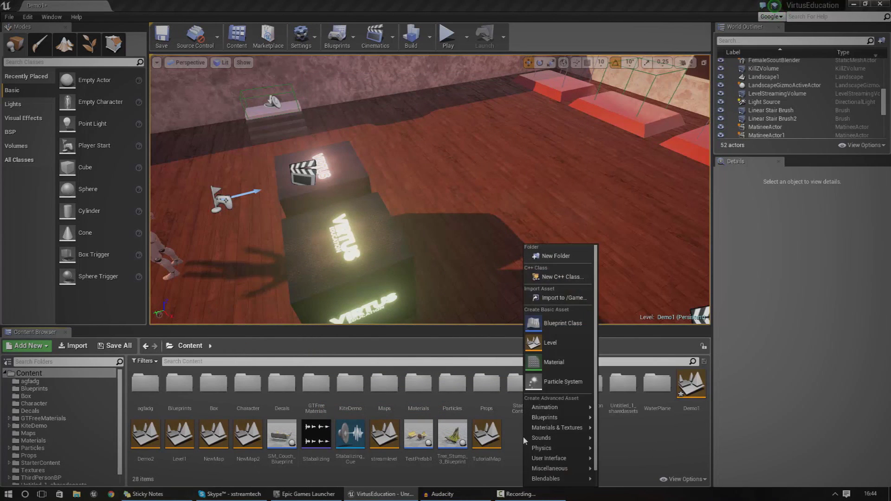
left_click(568, 324)
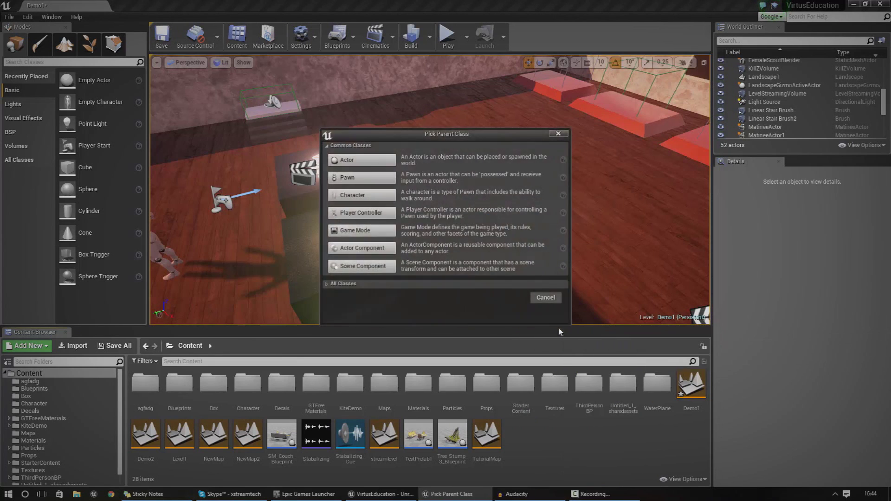
left_click_drag(391, 133, 566, 129)
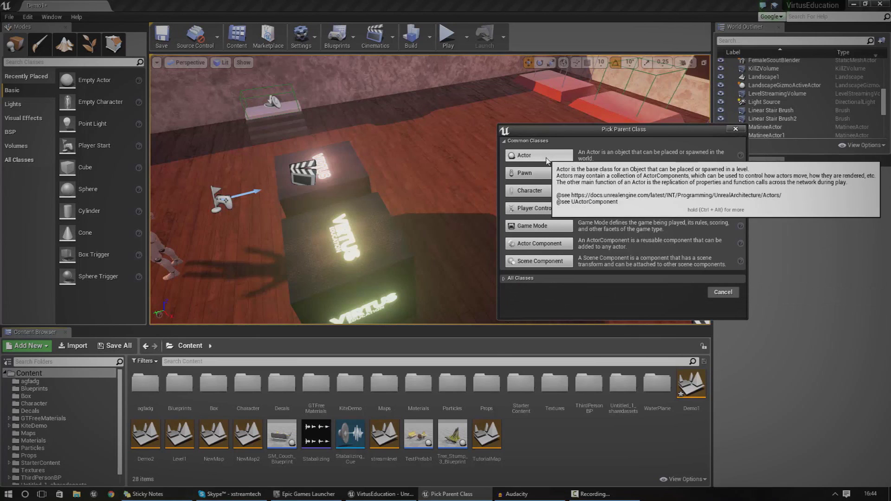
left_click(526, 155)
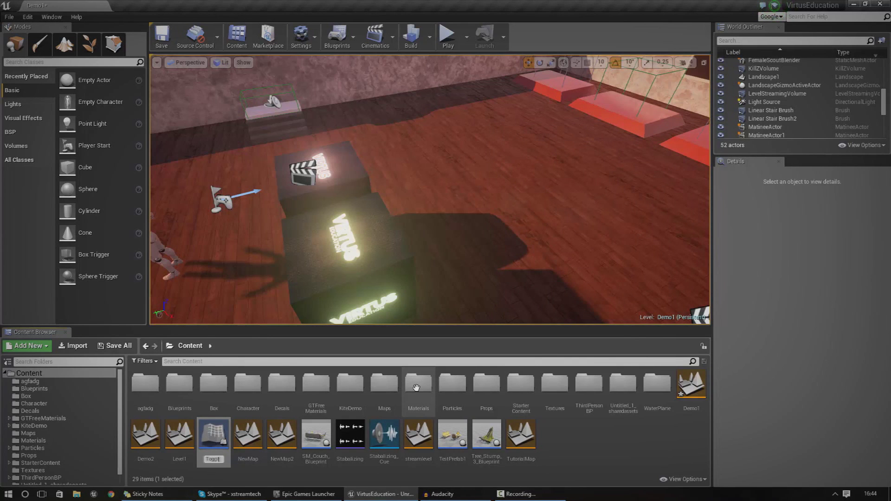
key("Return")
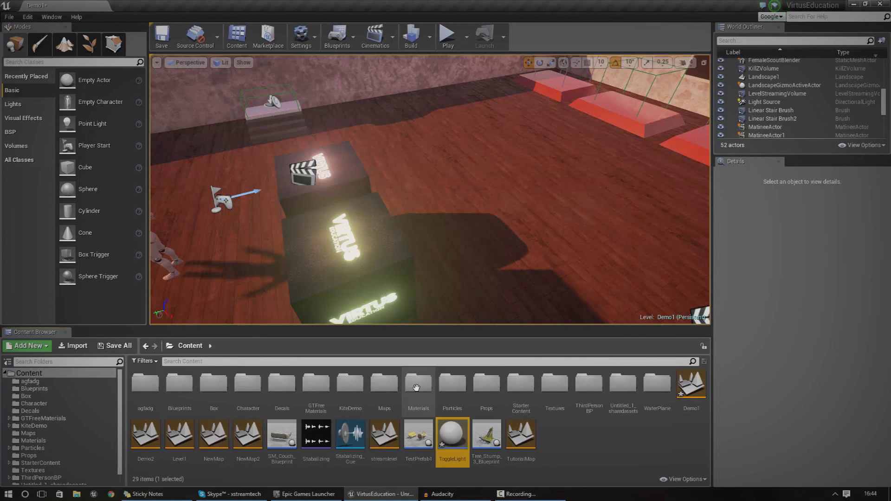
Step: Open the ToggleLight blueprint and add a Point Light component named Light
double_click(451, 433)
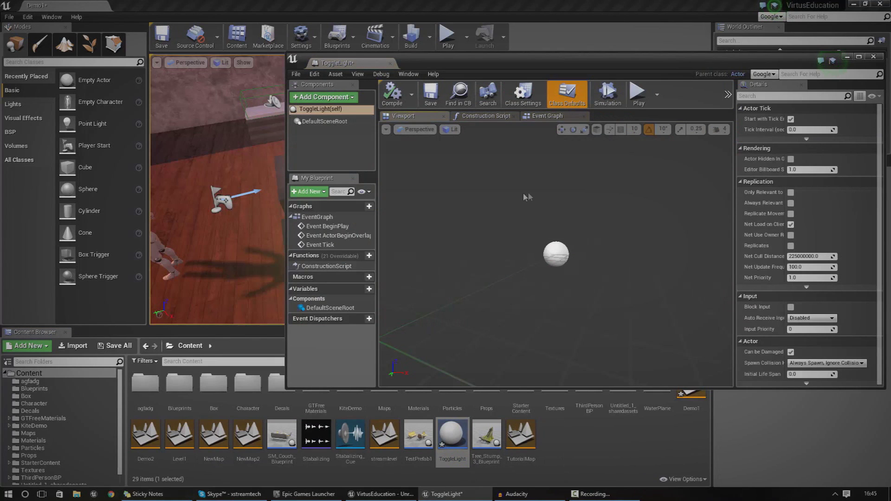
right_click_drag(556, 254, 627, 209)
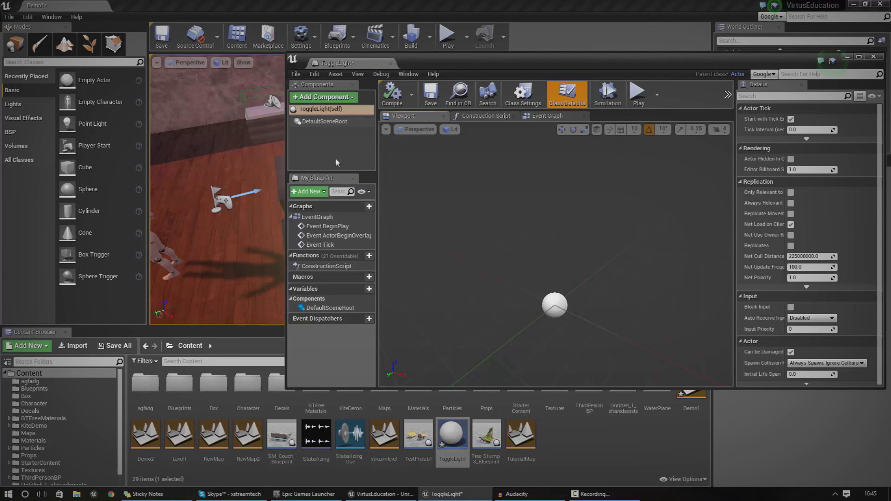
left_click(325, 97)
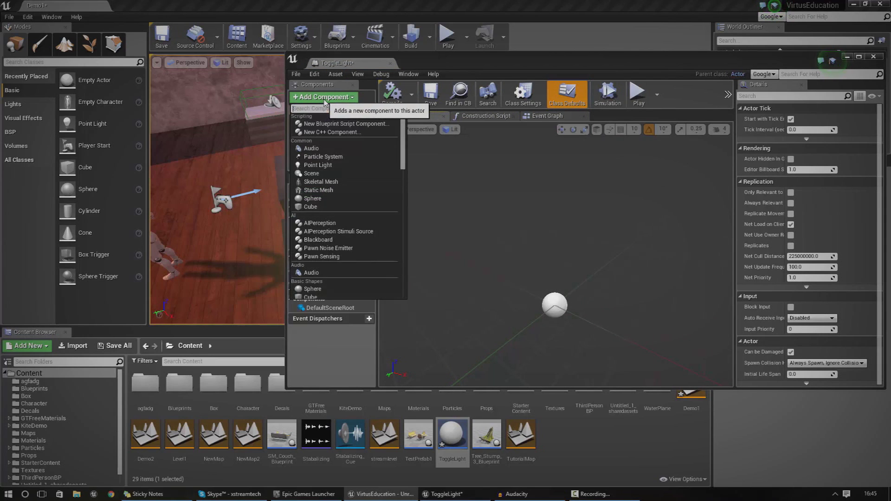
left_click(325, 164)
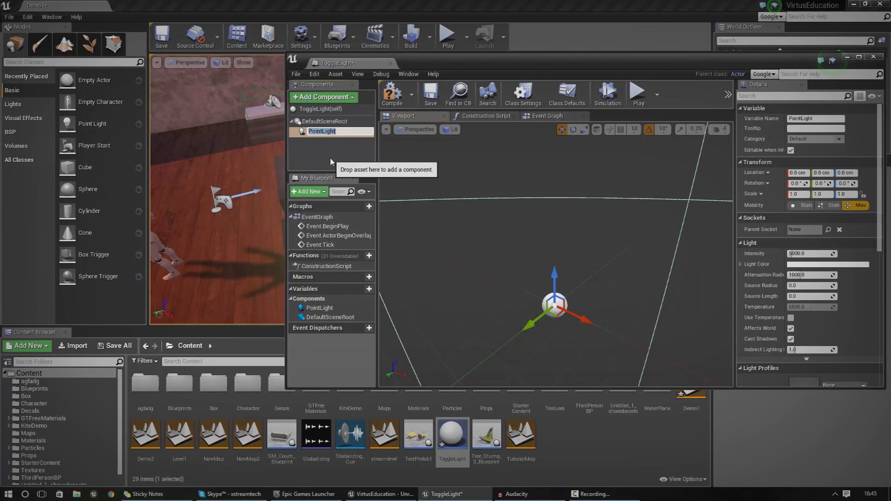
type("Light")
key("Return")
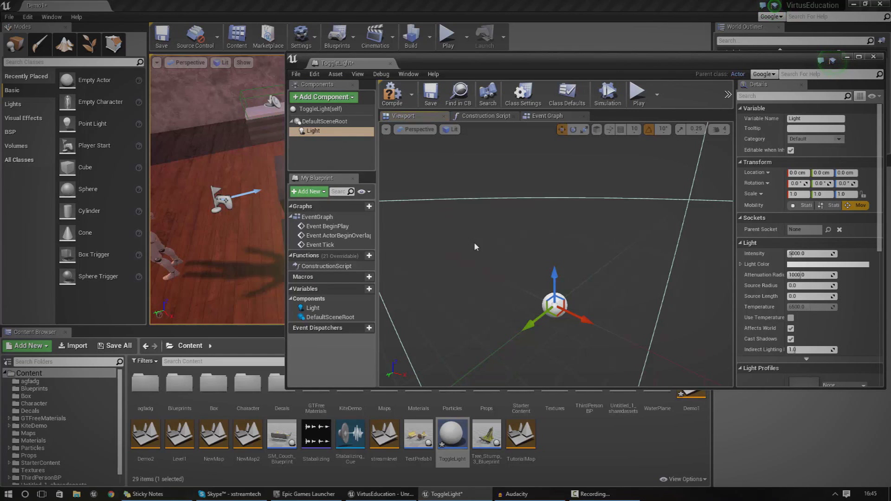
Step: Place two ToggleLight instances on the wooden floor of the level and raise them above it
scroll(836, 255, "down", 3)
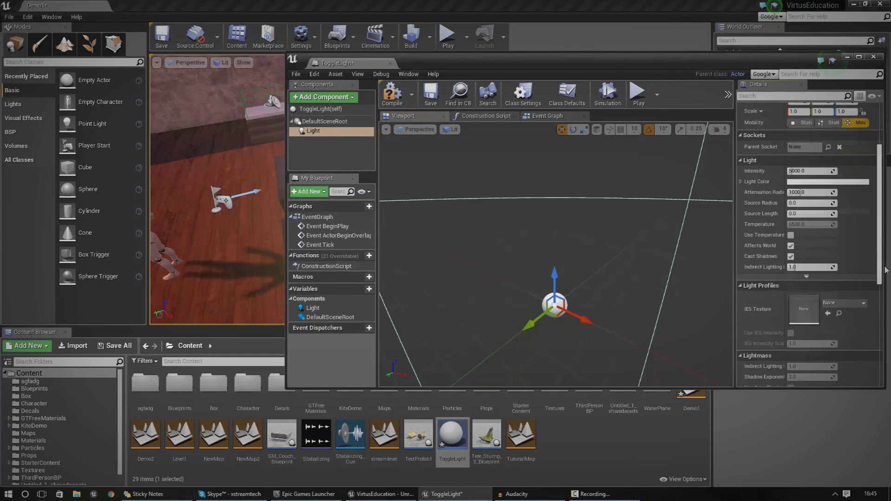
scroll(885, 257, "up", 2)
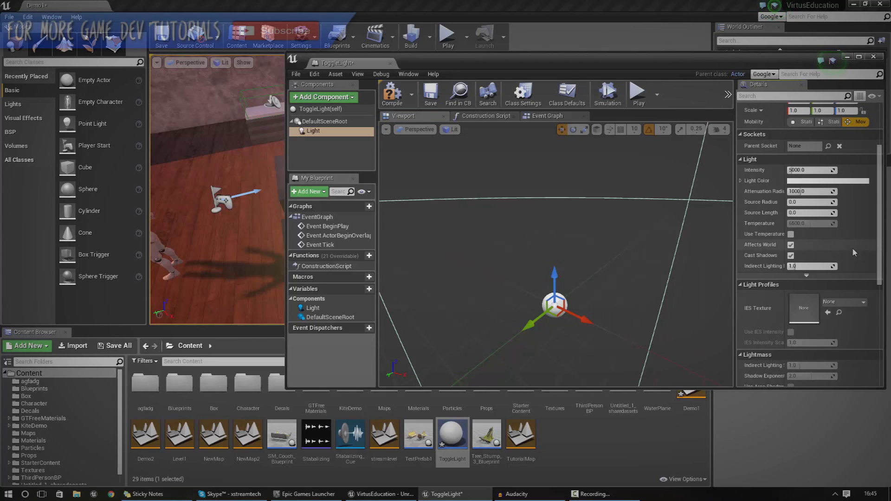
left_click_drag(556, 67, 786, 33)
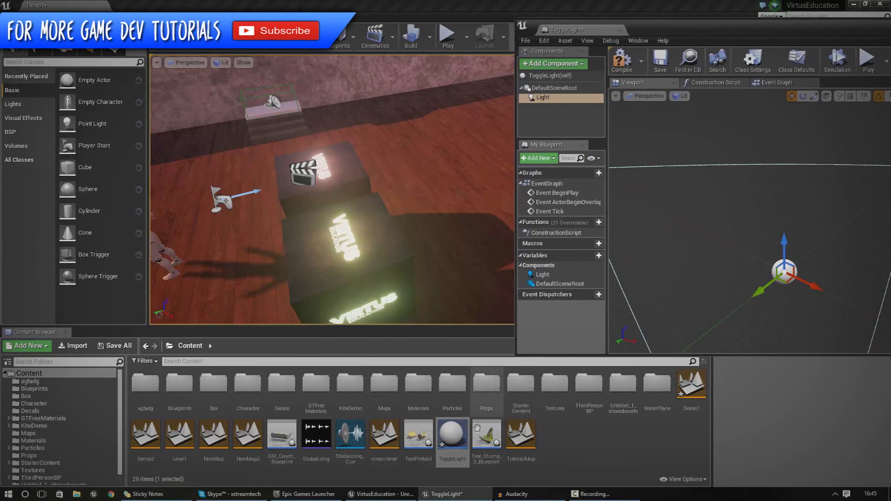
left_click_drag(453, 438, 444, 156)
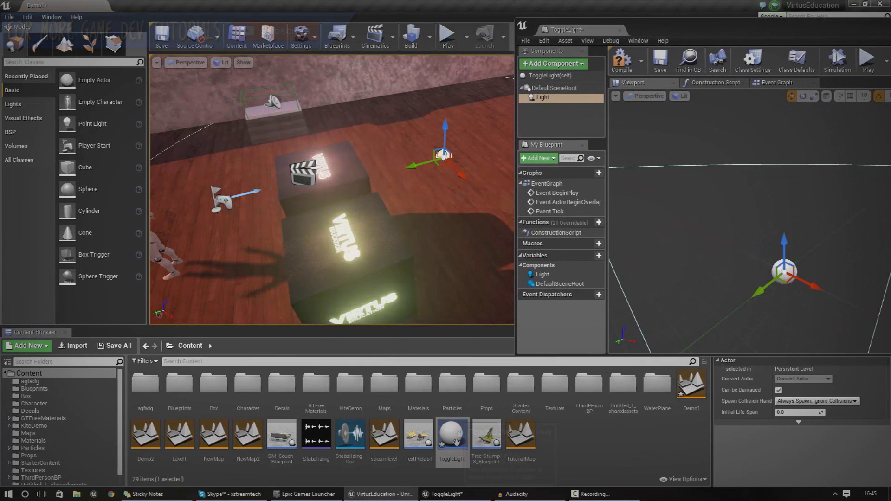
left_click(450, 156, "ctrl")
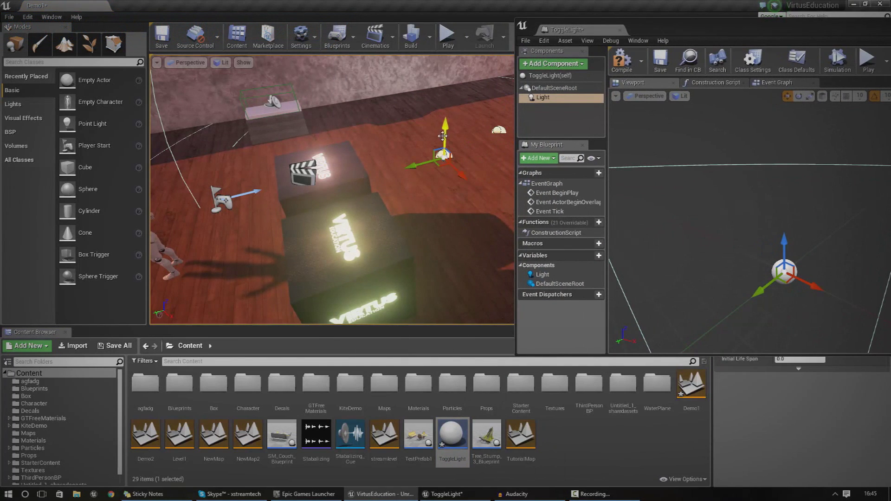
left_click_drag(450, 128, 451, 115)
mouse_move(450, 114)
right_mouse_down()
mouse_move(462, 102)
mouse_move(450, 115)
right_mouse_up()
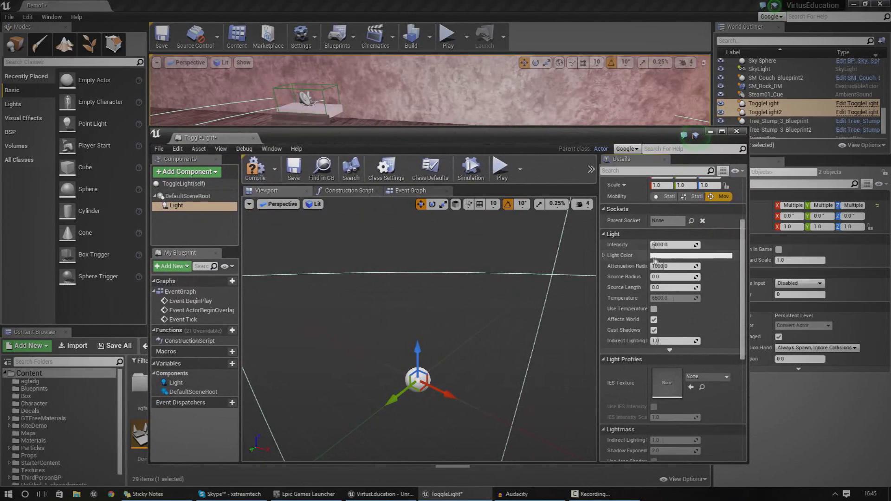
Step: Set the Light component's color to magenta with R 1.0, G 0.024 and B 0.783
left_click(655, 256)
left_click(749, 303)
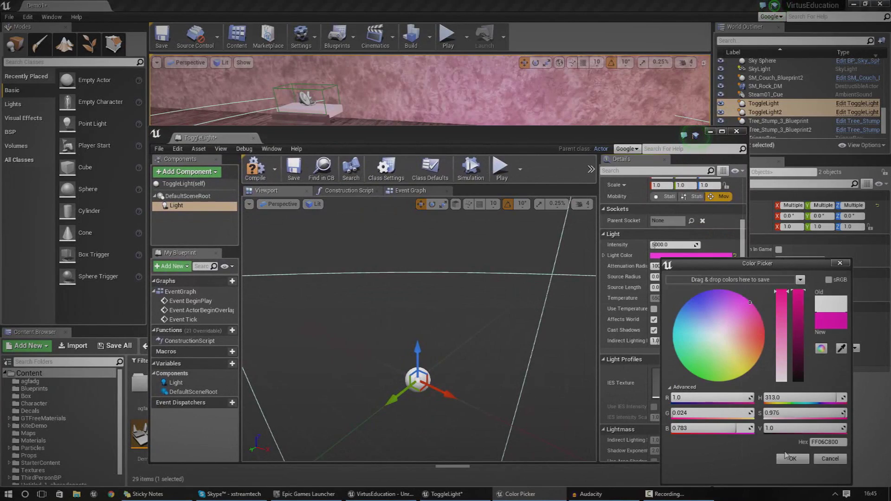
left_click(787, 457)
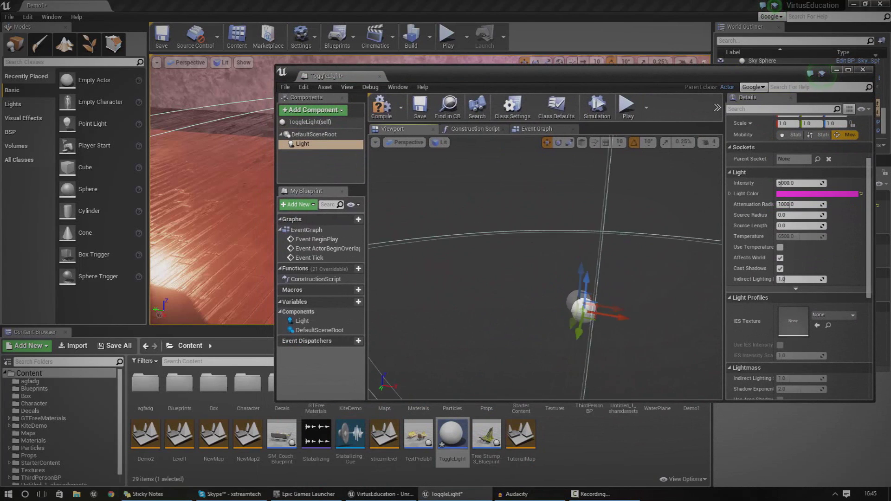
Step: Add a Box Collision component to the ToggleLight blueprint, keeping the name Box
mouse_move(546, 267)
right_mouse_down()
mouse_move(561, 284)
mouse_move(571, 278)
mouse_move(552, 283)
right_mouse_up()
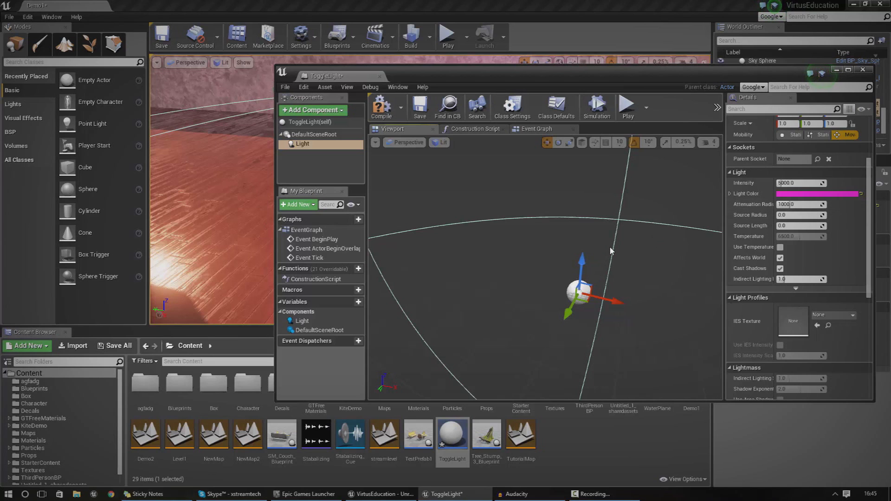
right_click(307, 146)
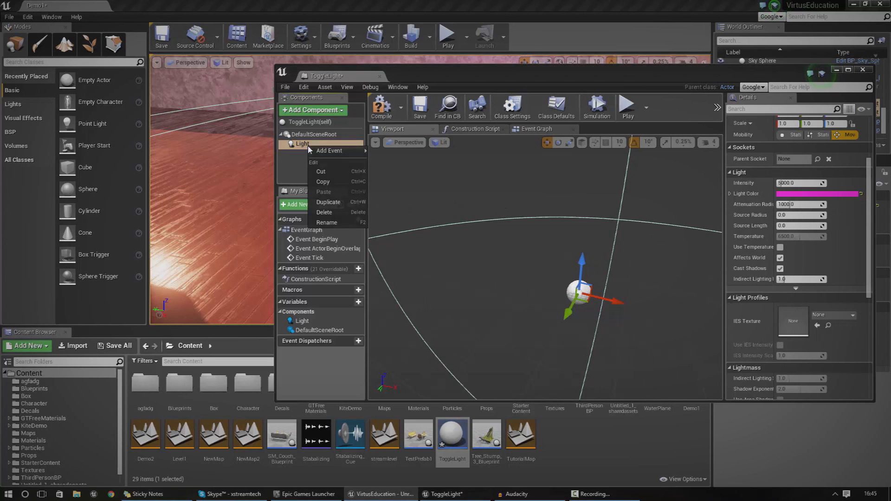
left_click(316, 110)
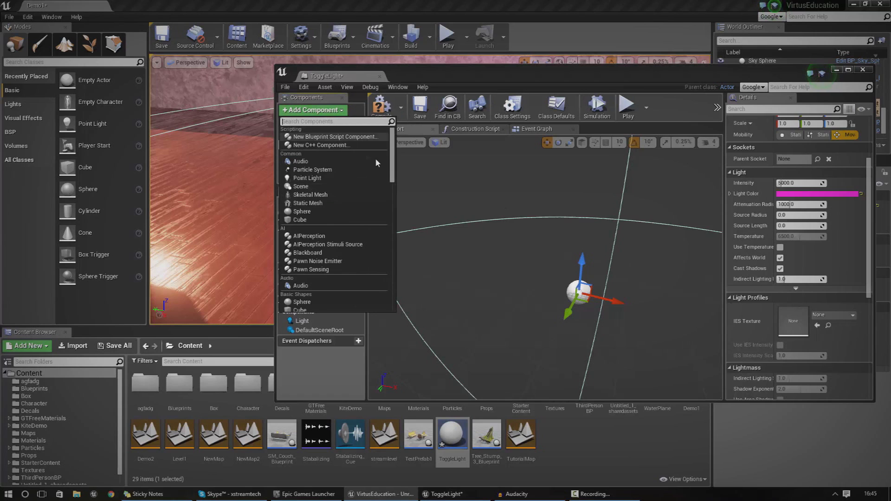
left_click_drag(394, 169, 396, 196)
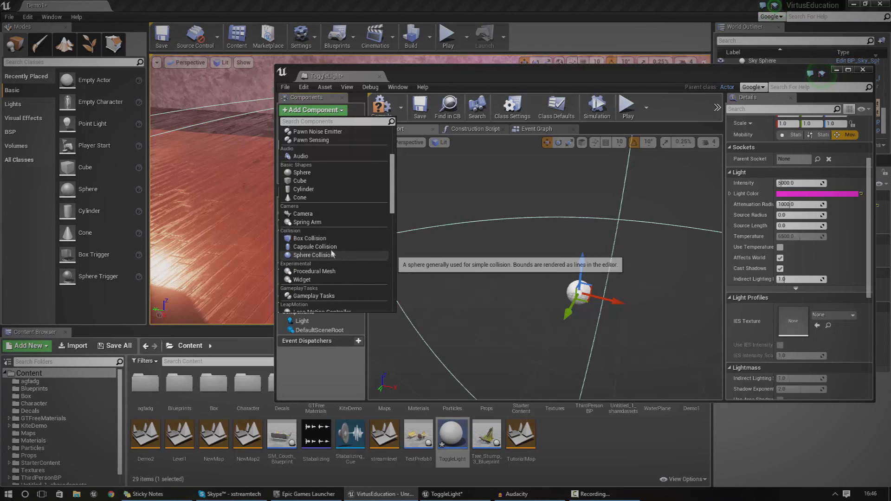
left_click(320, 238)
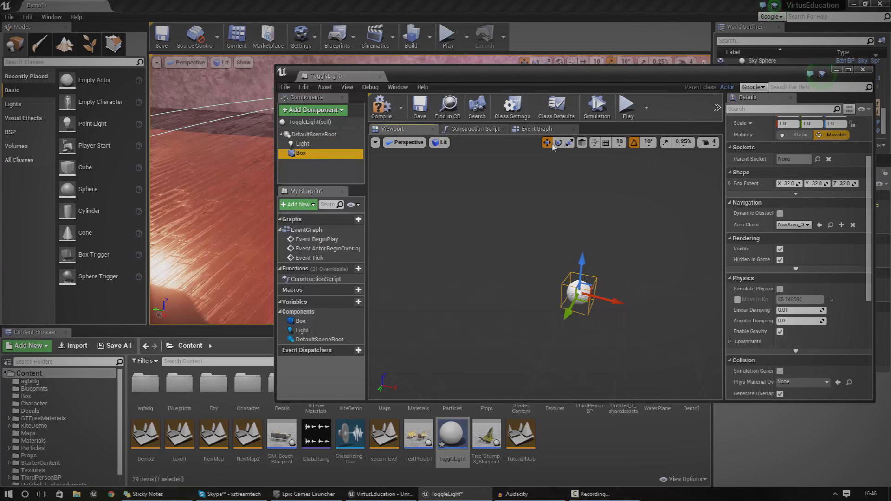
Step: Scale the Box component up on all three axes so it surrounds the light, to about 3.1 along X
left_click(569, 142)
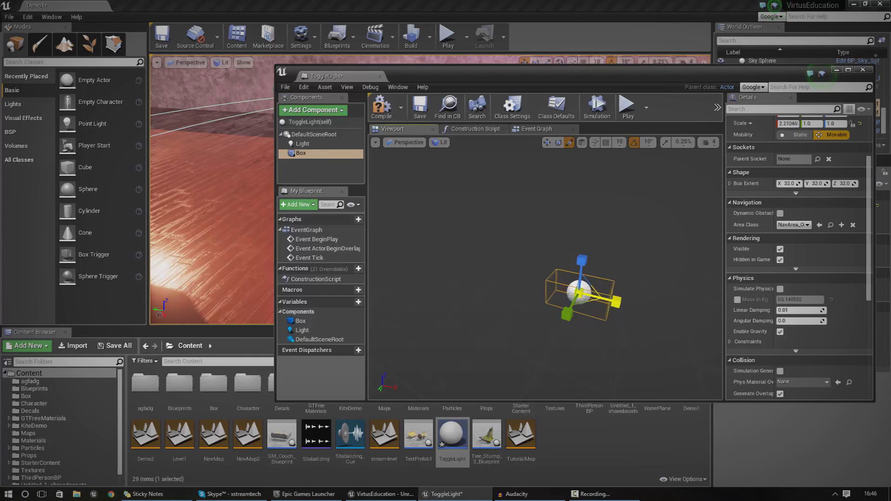
left_click_drag(437, 76, 759, 51)
right_click_drag(555, 153, 593, 166)
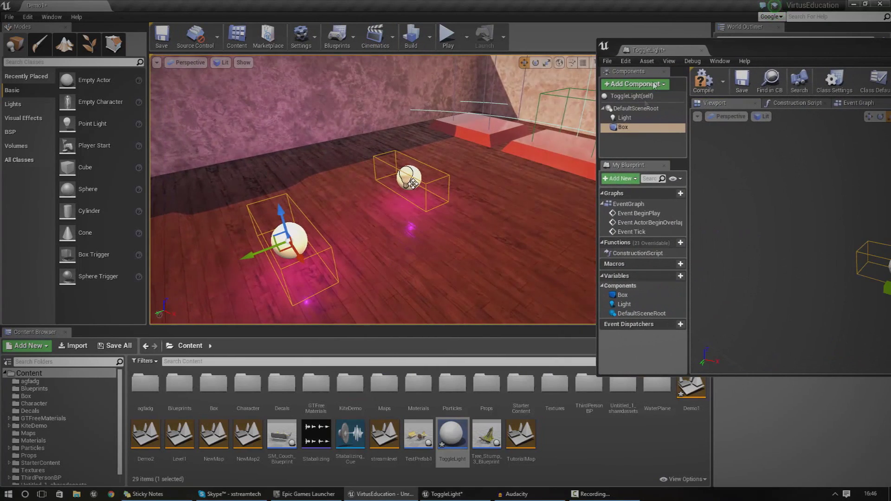
left_click_drag(742, 57, 615, 60)
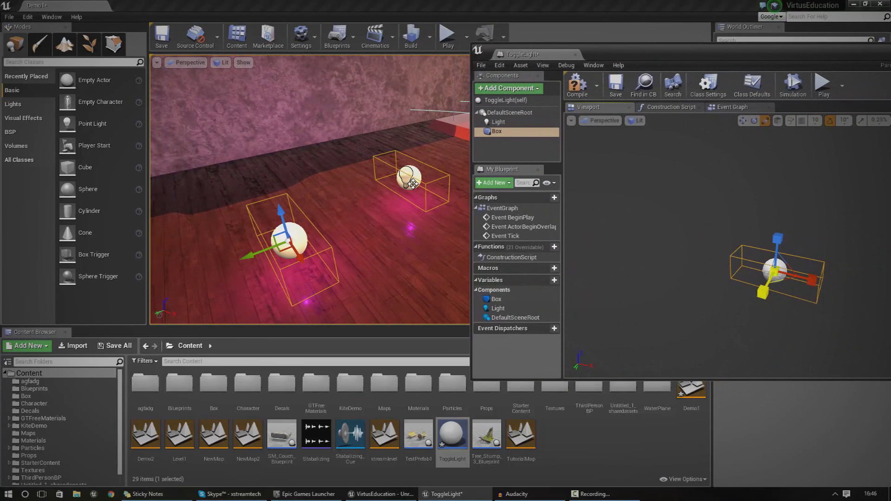
left_click_drag(763, 292, 748, 313)
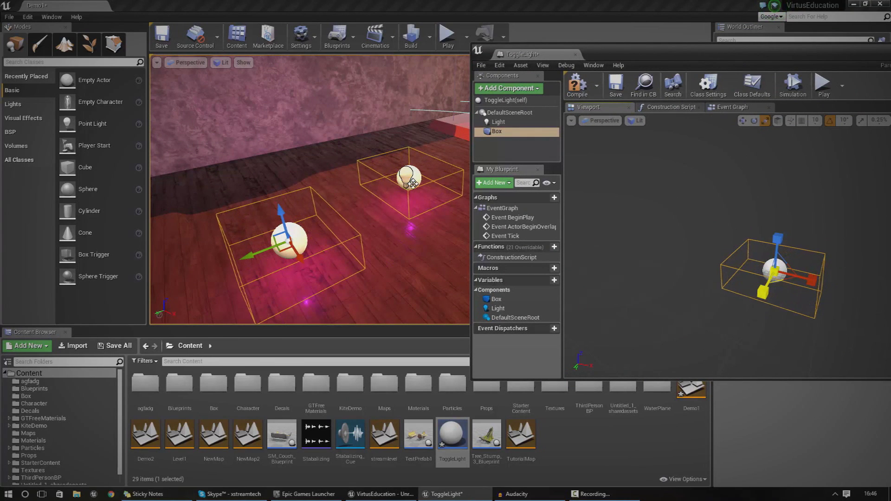
left_click_drag(763, 292, 753, 305)
left_click_drag(777, 238, 777, 220)
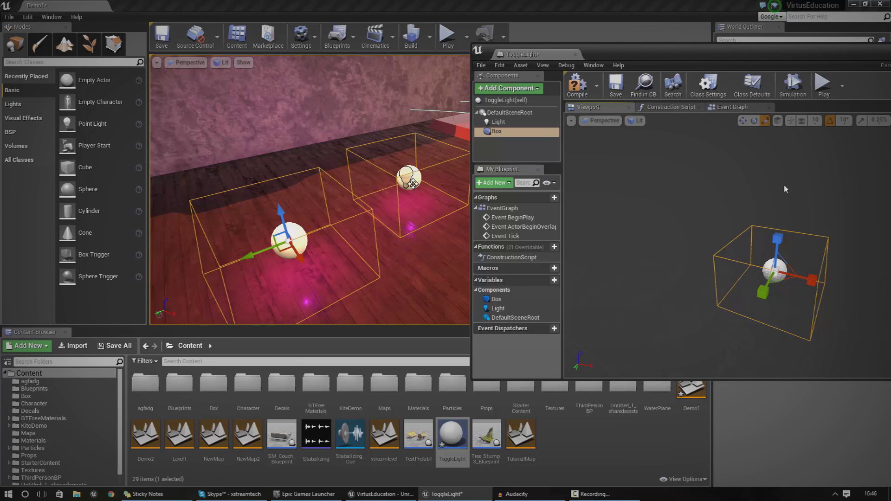
left_click_drag(714, 64, 617, 53)
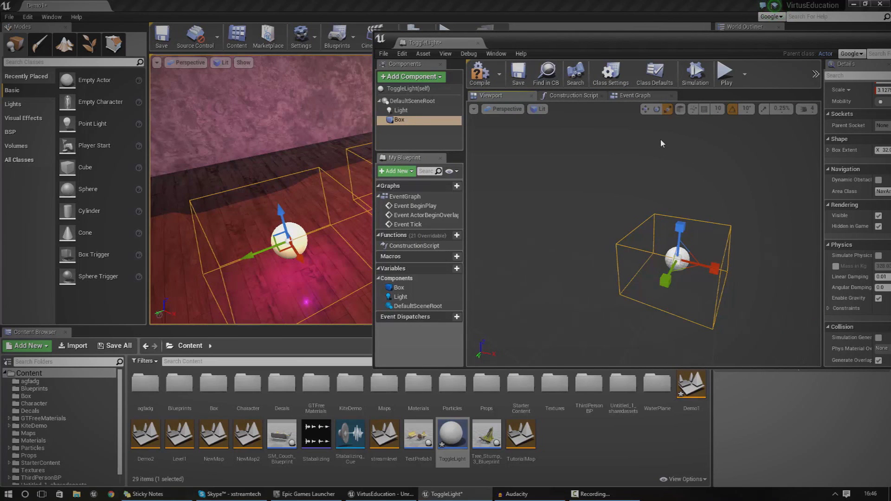
Step: In the Event Graph, connect Event ActorBeginOverlap to a new Toggle Visibility (Light) node
left_click(634, 95)
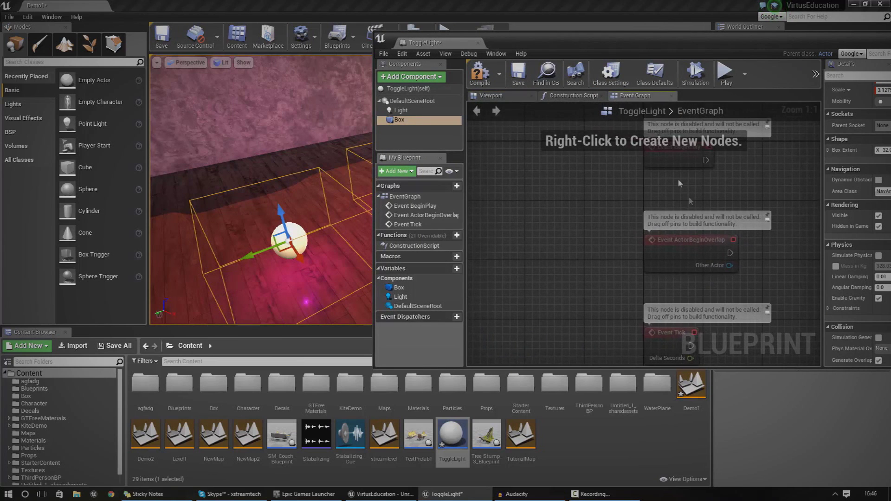
right_click_drag(724, 202, 619, 187)
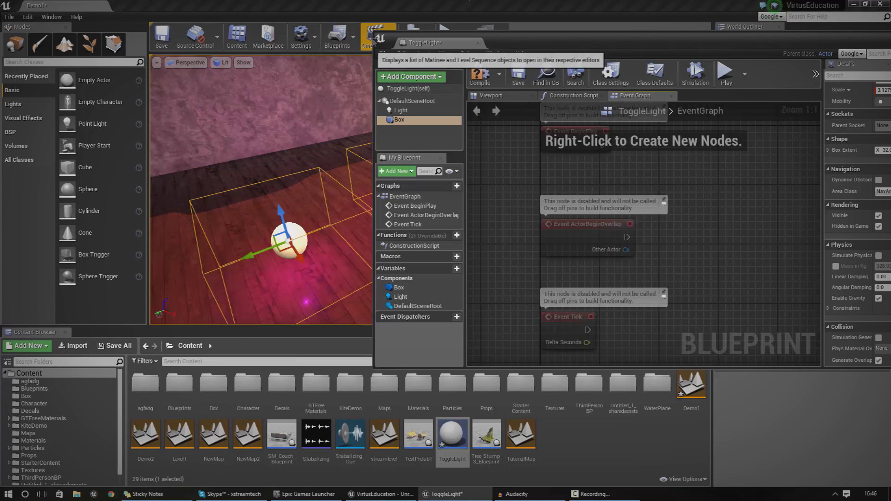
right_click_drag(685, 162, 676, 187)
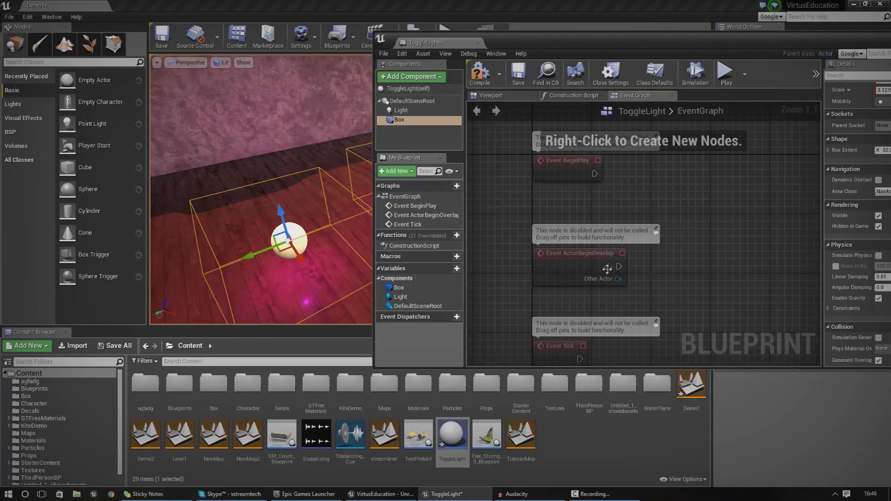
right_click_drag(607, 269, 550, 242)
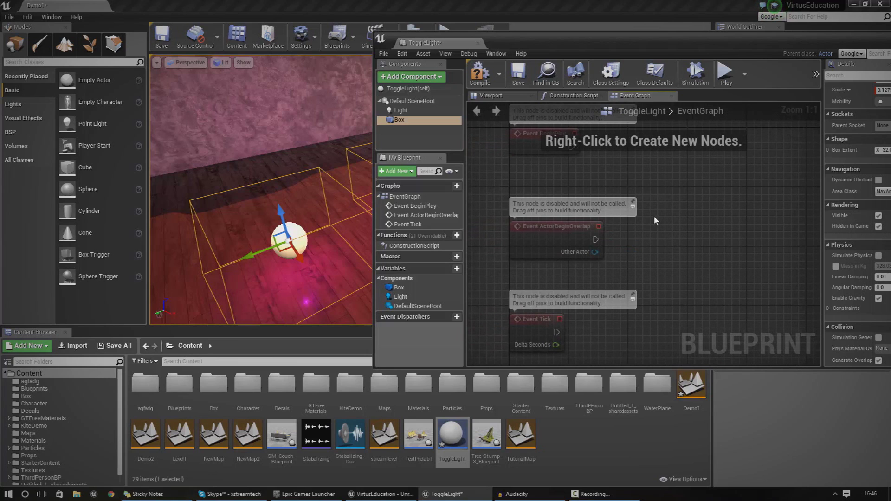
left_click(543, 231)
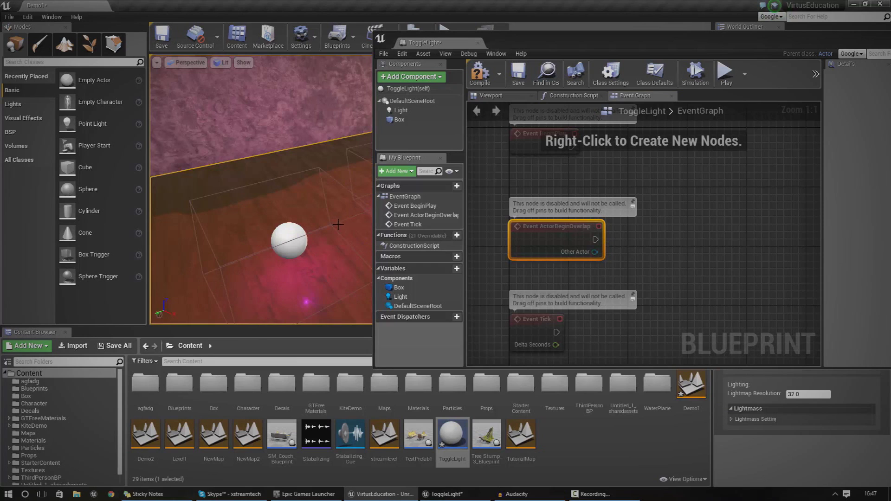
left_click(634, 243)
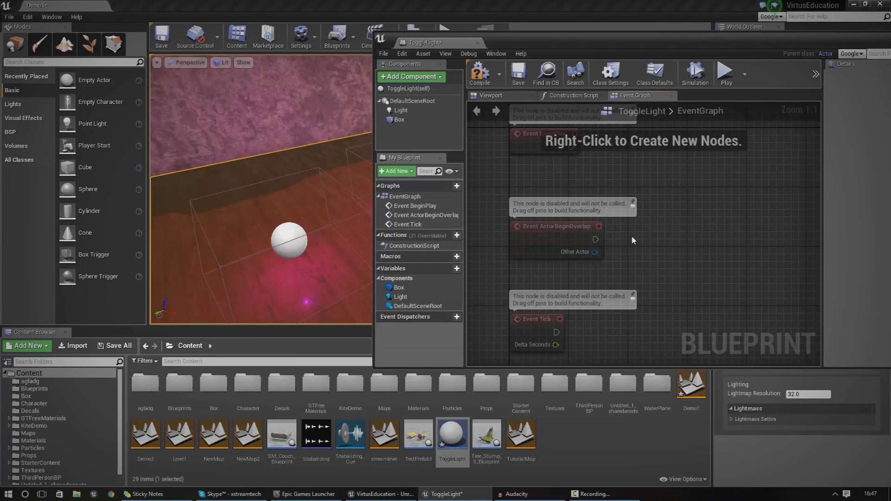
left_click(542, 234)
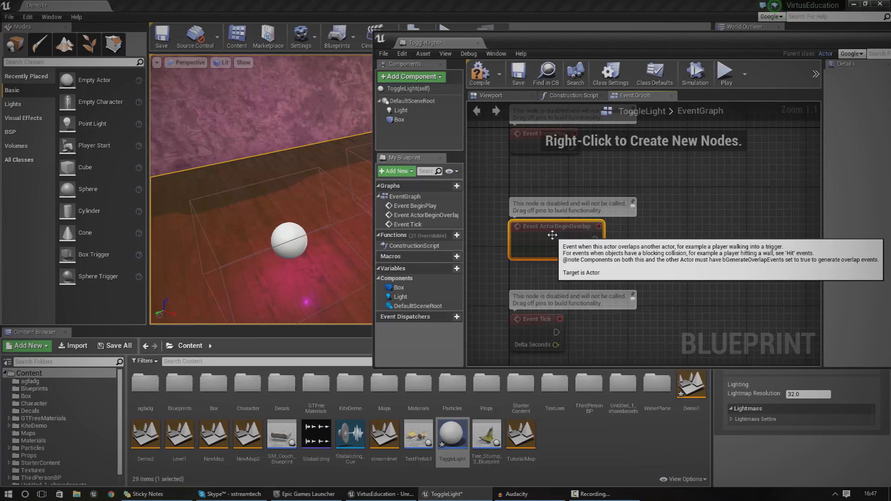
left_click_drag(595, 240, 685, 202)
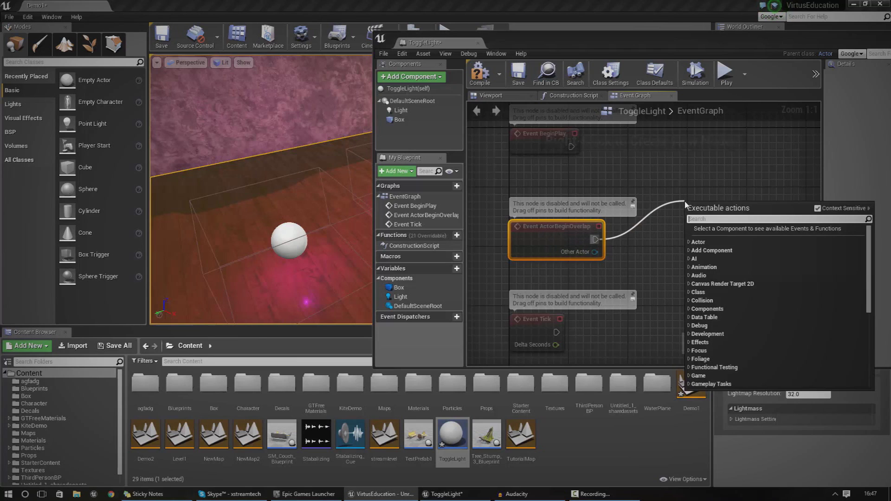
type("toggle")
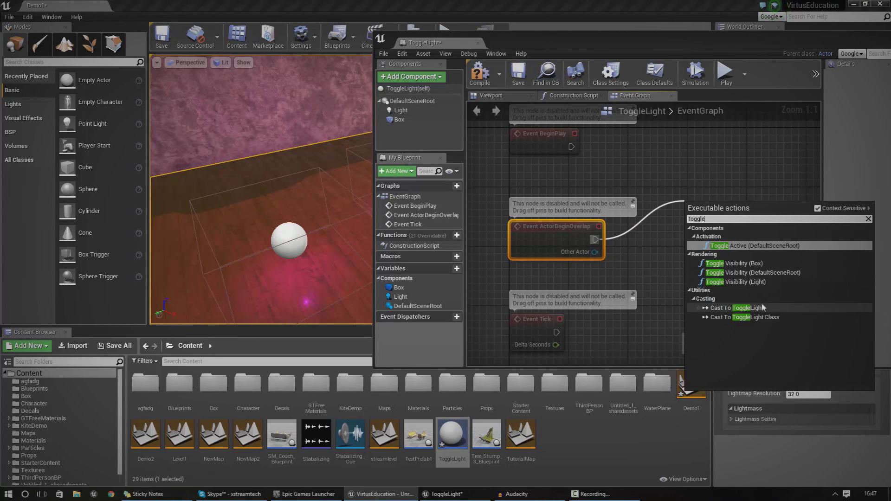
left_click(764, 283)
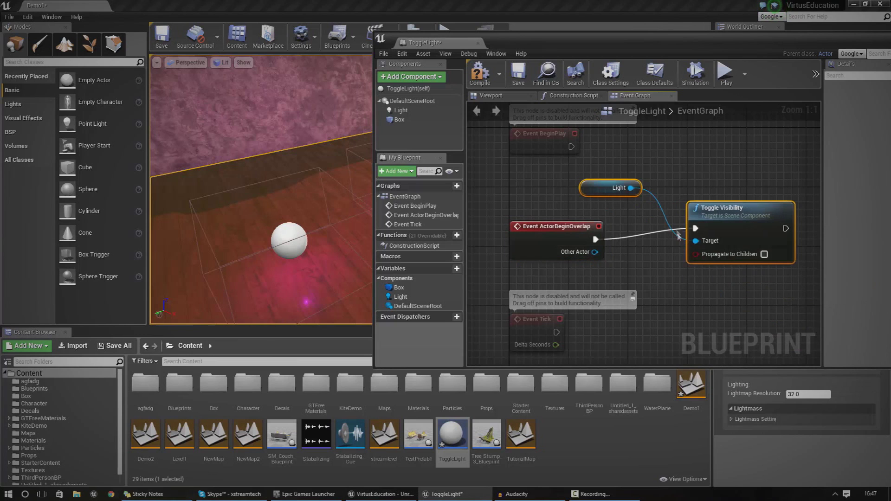
Step: Reposition the Light reference node below the wire between the overlap event and Toggle Visibility
right_click_drag(718, 186, 695, 166)
left_click(695, 166)
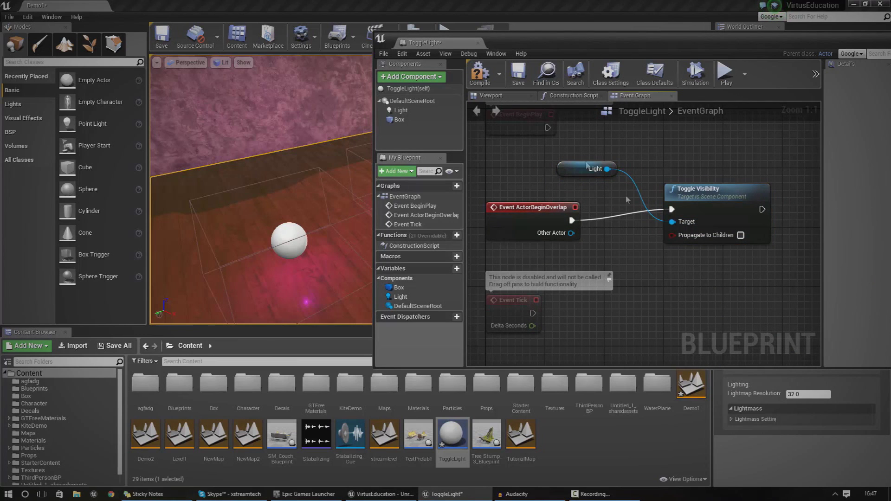
left_click_drag(576, 169, 580, 254)
left_click(597, 233)
left_click(576, 235)
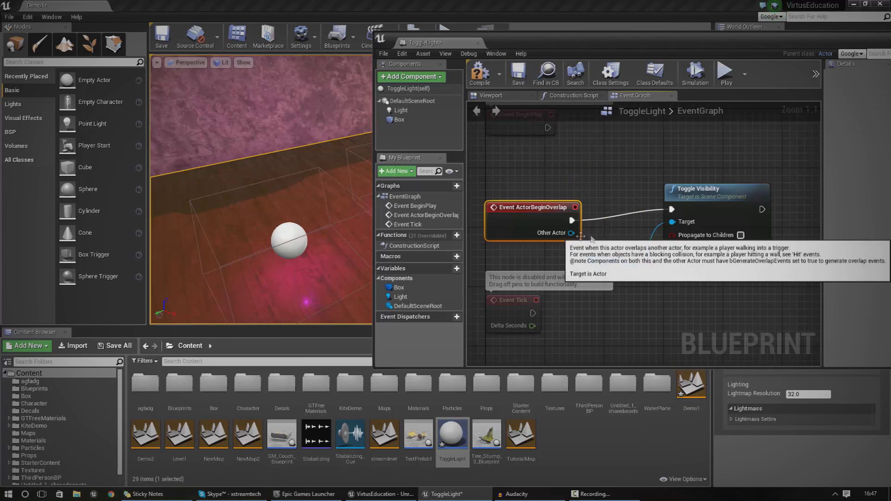
left_click(593, 237)
left_click(525, 225)
right_click_drag(583, 204, 600, 168)
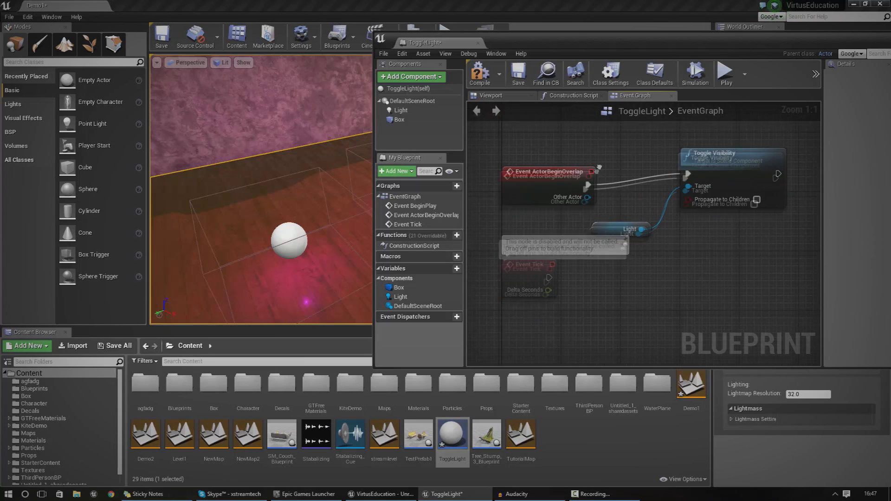
left_click(559, 184)
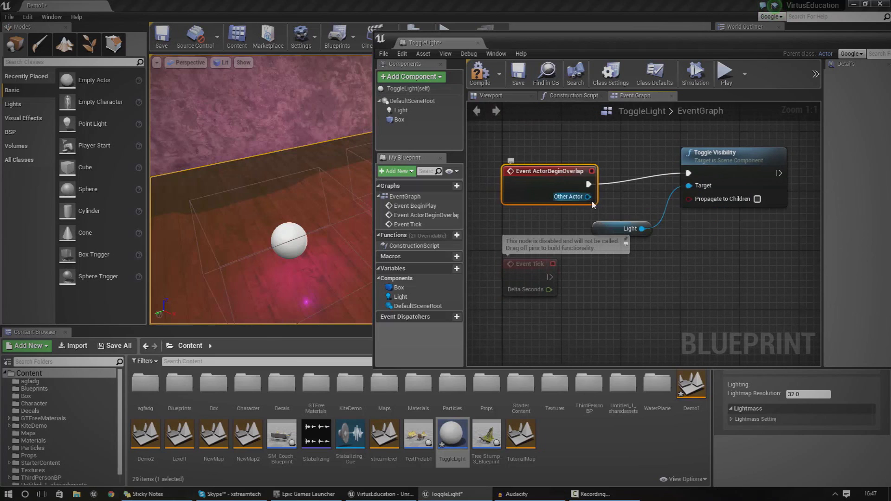
Step: Add a Box component reference to the Event Graph and drag it towards the empty area below the Light reference
left_click_drag(408, 122, 591, 200)
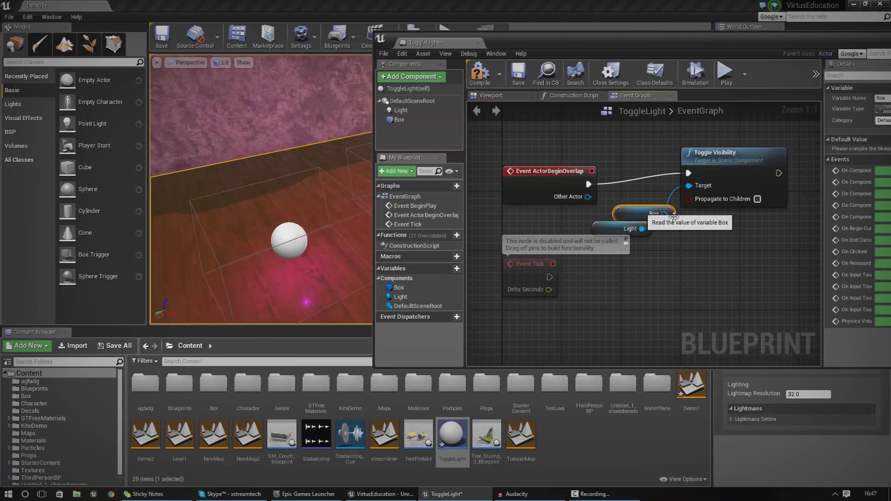
left_click_drag(664, 214, 612, 313)
Step: Move the blueprint window aside and play-test the level, running the character around the placed toggle lights before ending the session
left_click_drag(529, 45, 890, 45)
left_click(444, 36)
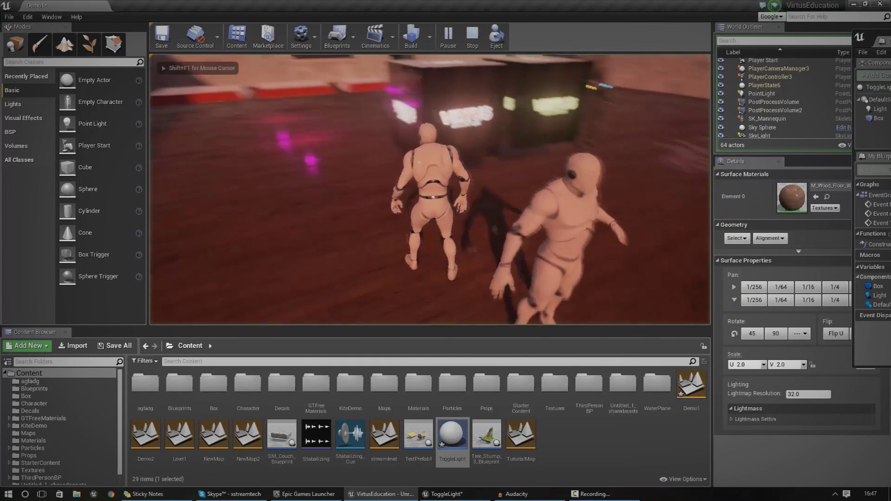
key("w")
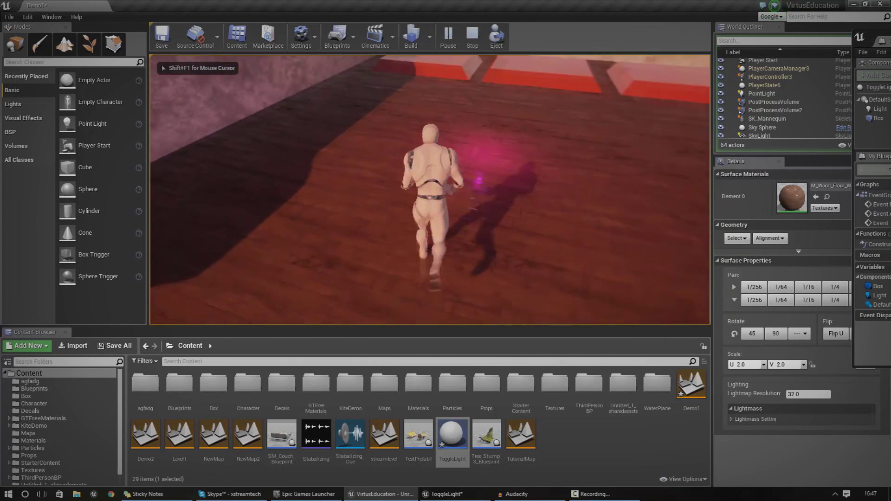
key("d")
key("a")
key("shift+F1")
key("Escape")
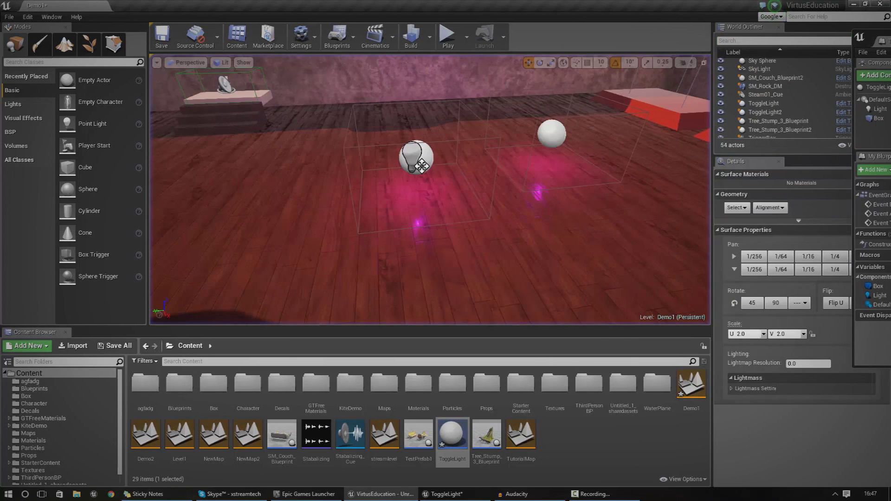
Step: Recheck the overlap event and the Box reference in the ToggleLight Event Graph, and close the blueprint editor
left_click_drag(890, 41, 500, 70)
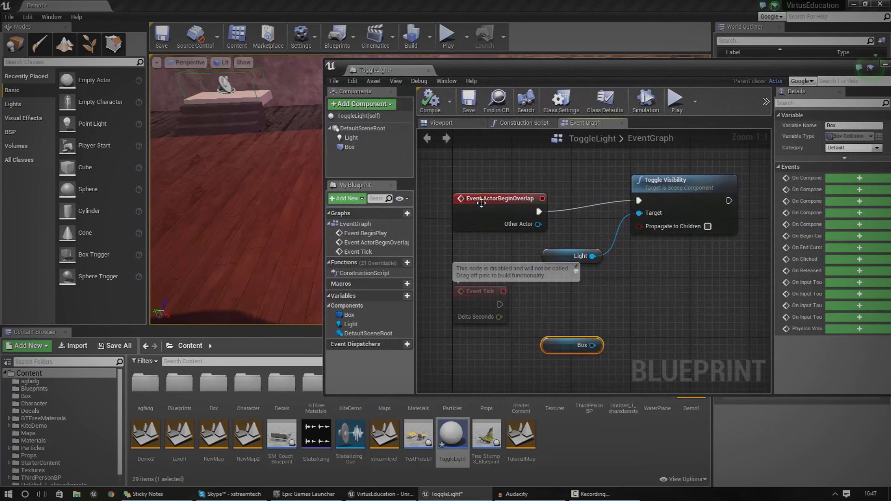
left_click(481, 206)
left_click(569, 347)
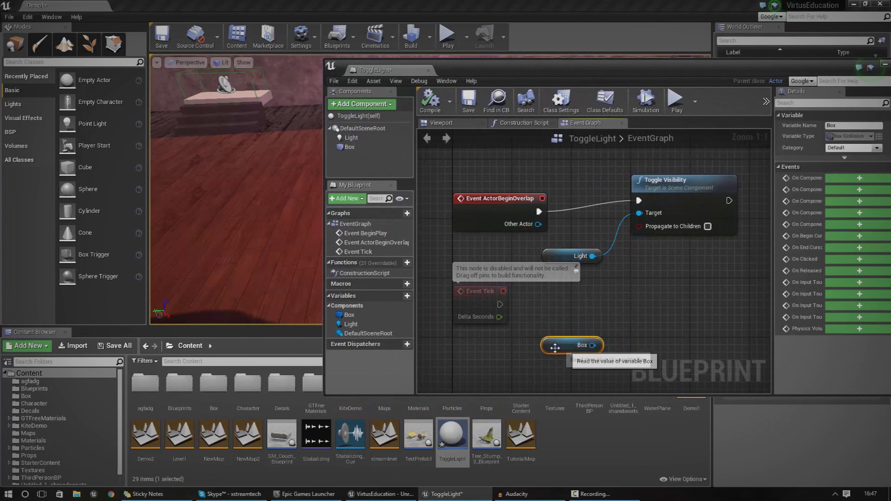
left_click(537, 301)
left_click_drag(399, 69, 762, 56)
left_click(790, 56)
Step: Place a third ToggleLight actor in the level near the other two and play-test by running the character across the floor
left_click_drag(452, 434, 620, 206)
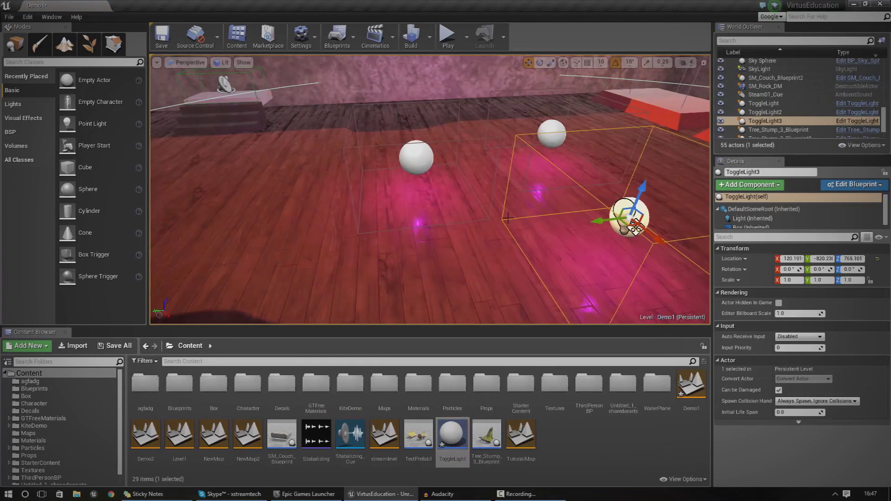
key("f")
left_click(448, 36)
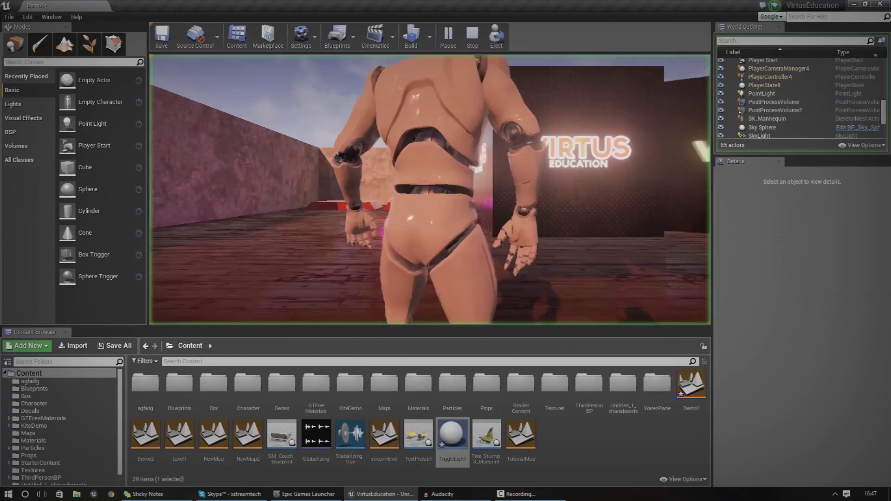
key("w")
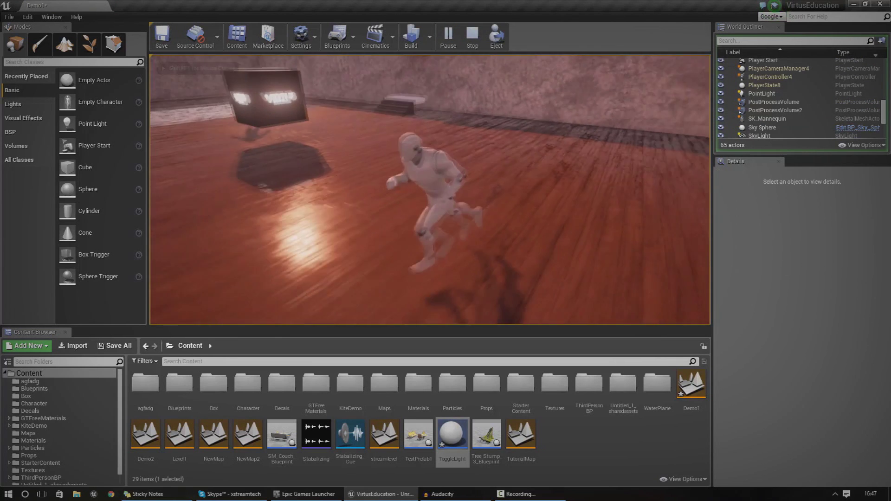
key("Escape")
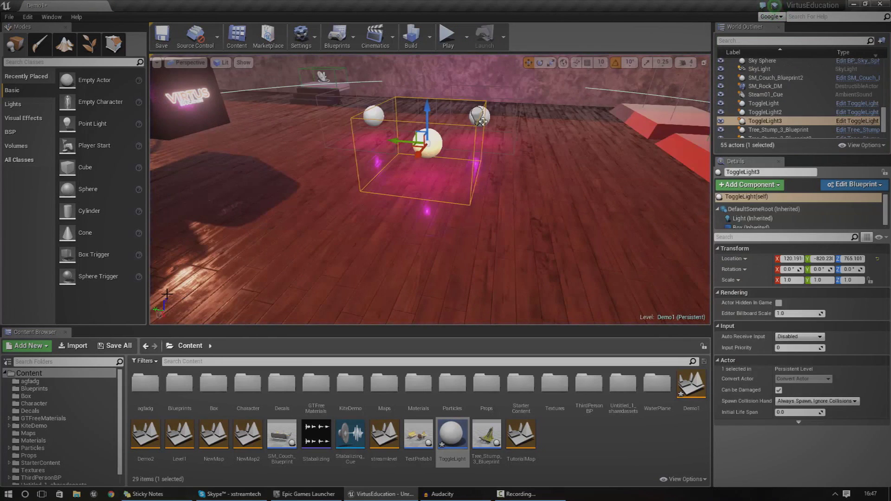